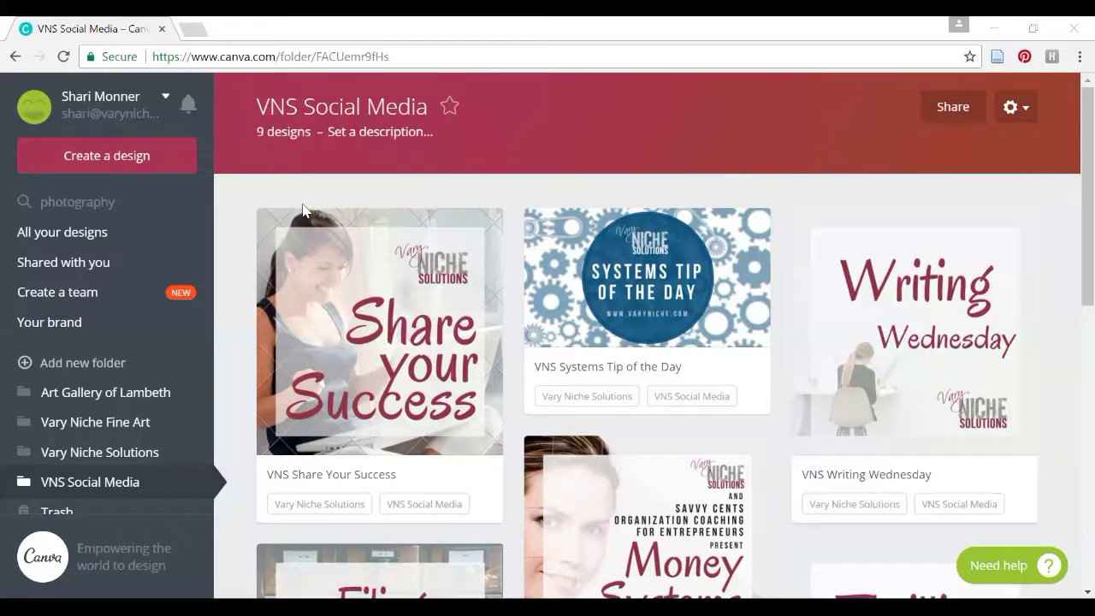
Browse the VNS Social Media folder's design cards and bring up the Writing Wednesday preview.
click(82, 489)
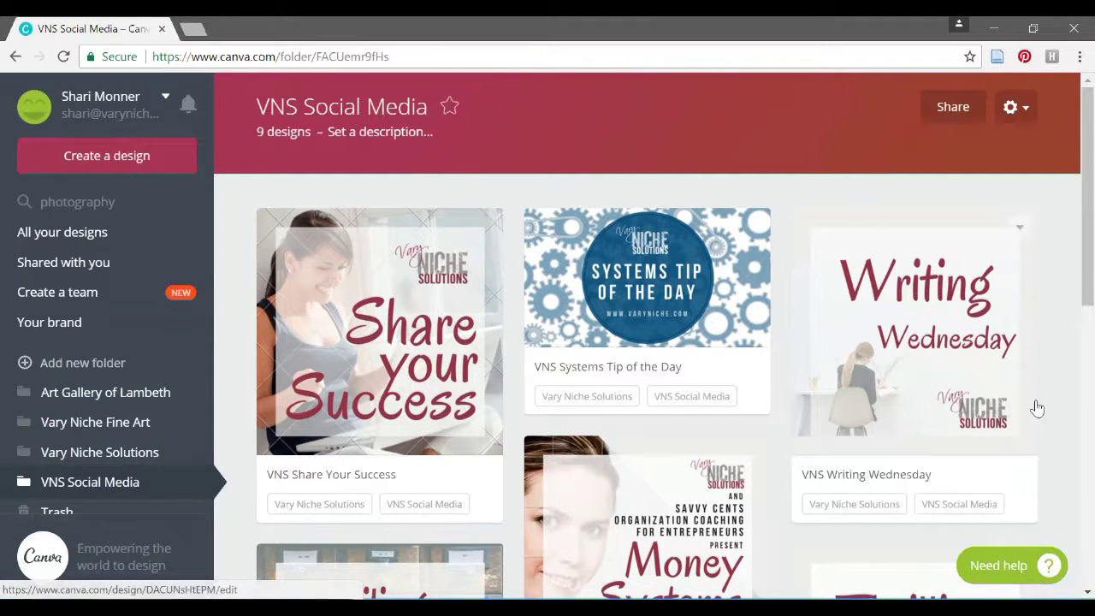
scroll(1003, 407, down, 1)
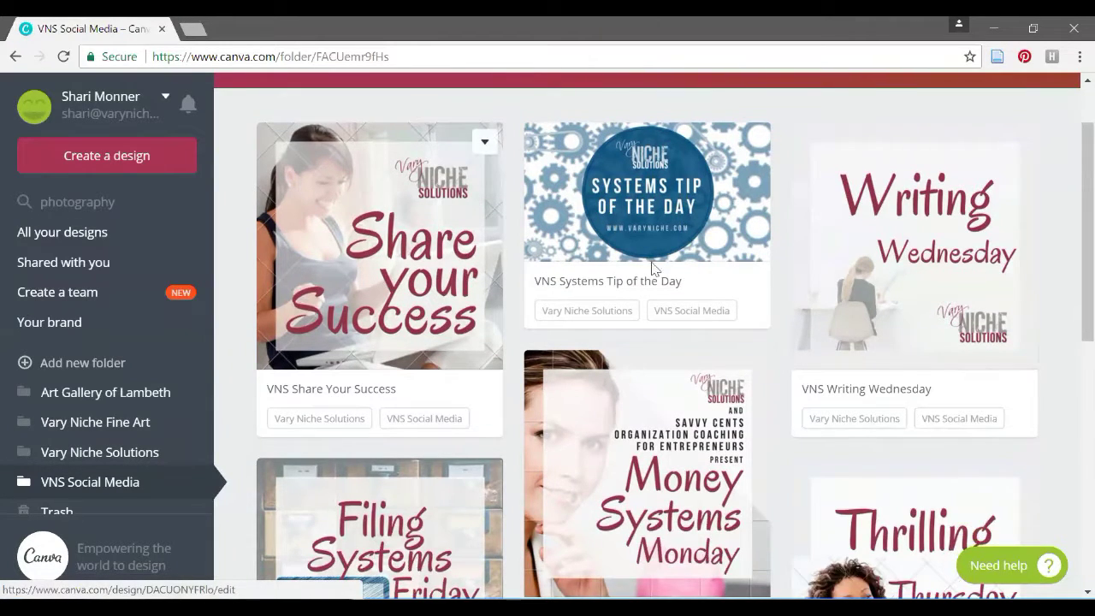
scroll(623, 374, down, 1)
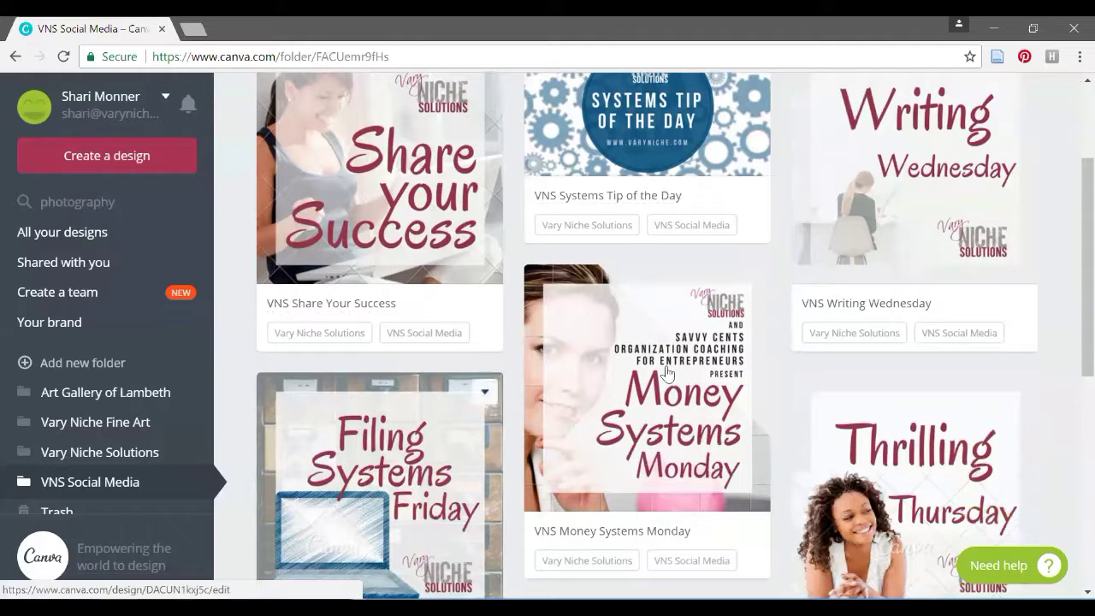
scroll(358, 419, down, 2)
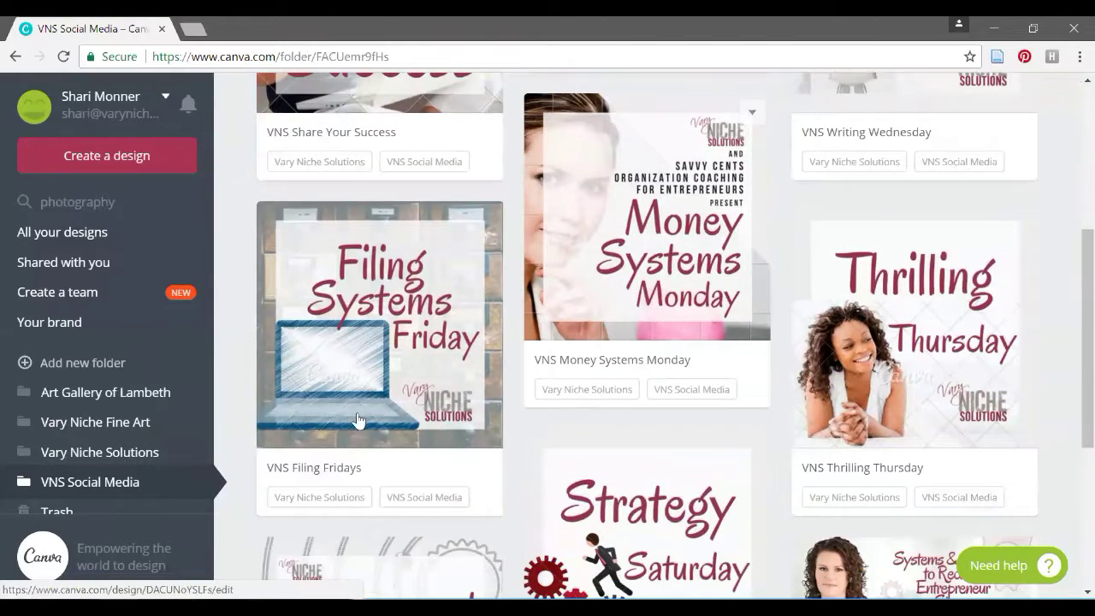
scroll(357, 419, down, 1)
scroll(656, 411, up, 2)
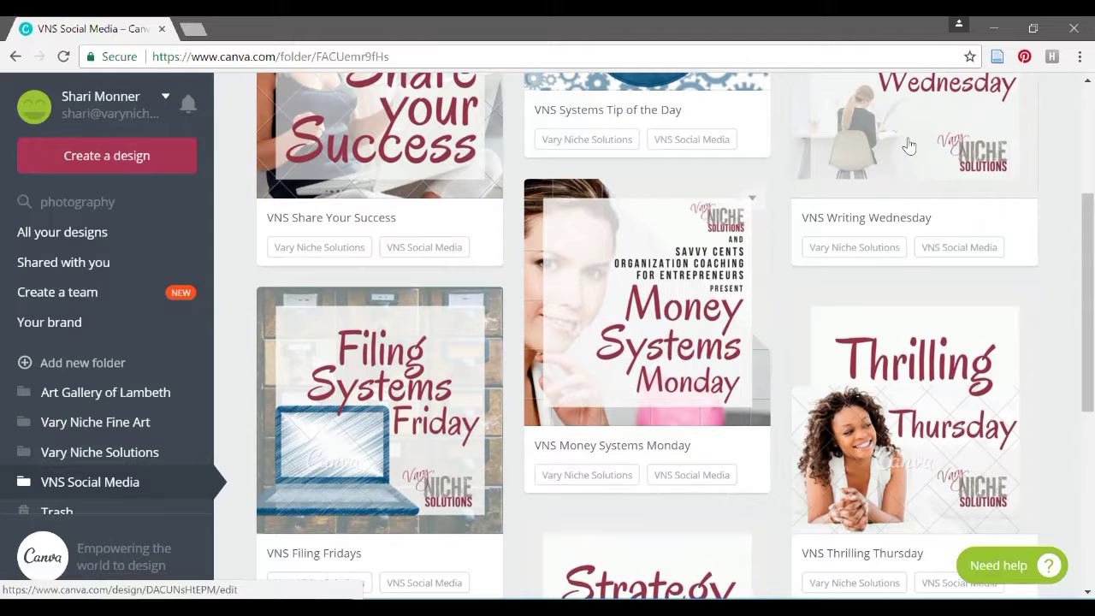
Use the VNS Writing Wednesday design as a template to open an editable copy.
click(827, 153)
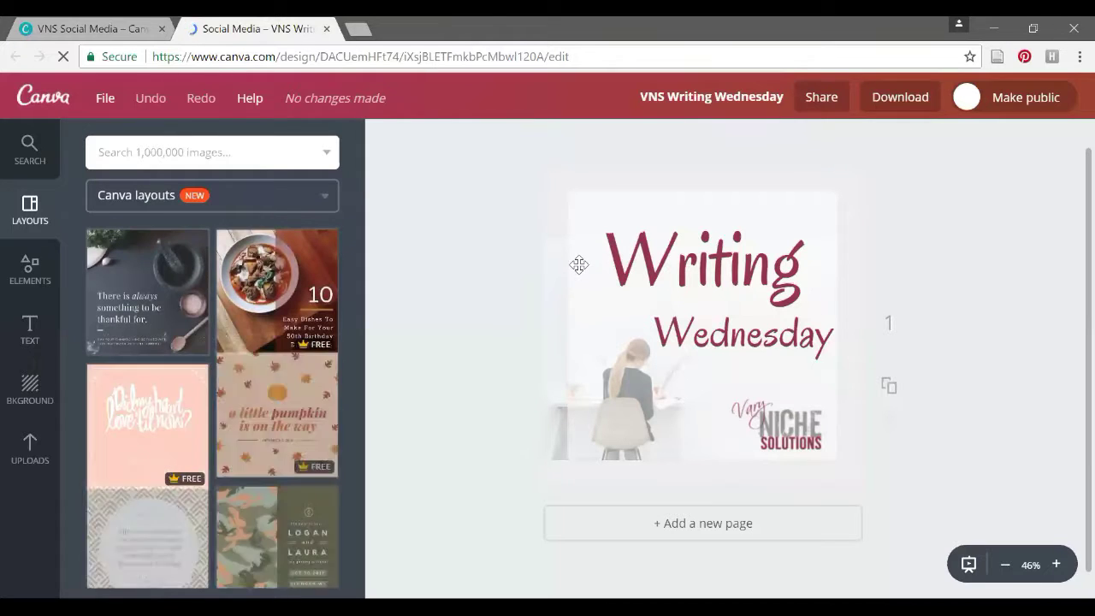
Retitle the design from 'VNS Writing Wednesday' to 'VNS Tidy Tuesday'.
click(671, 98)
click(661, 185)
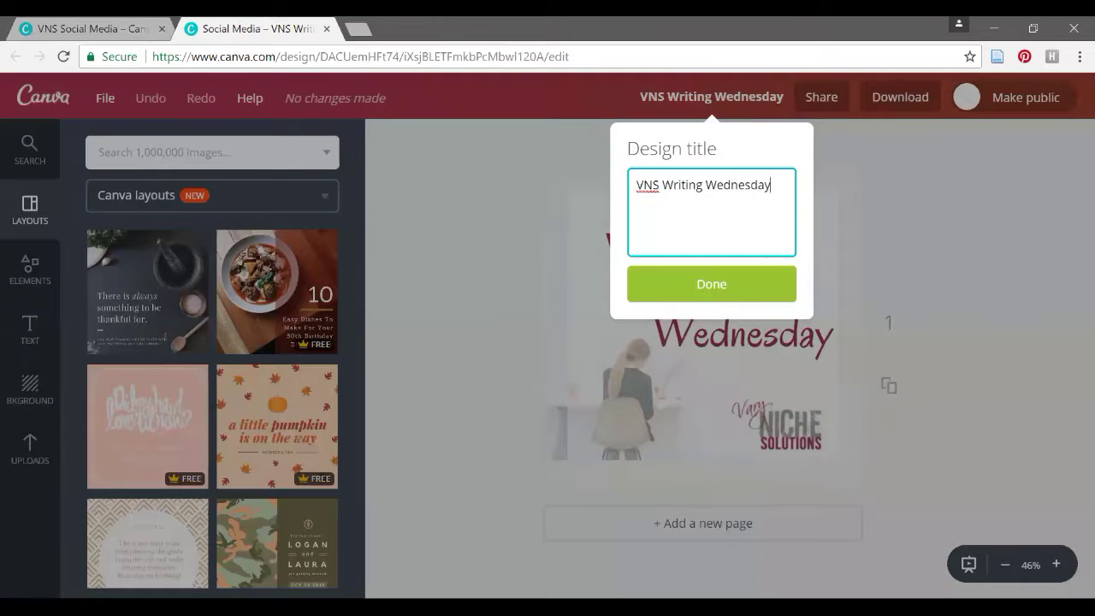
drag(771, 185, 659, 185)
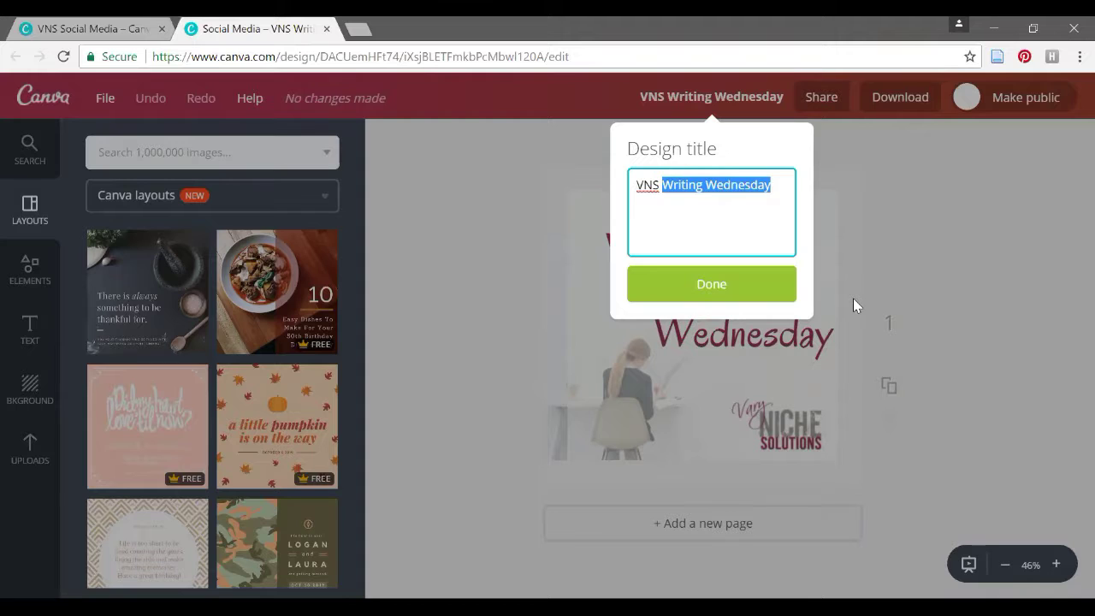
text(Te)
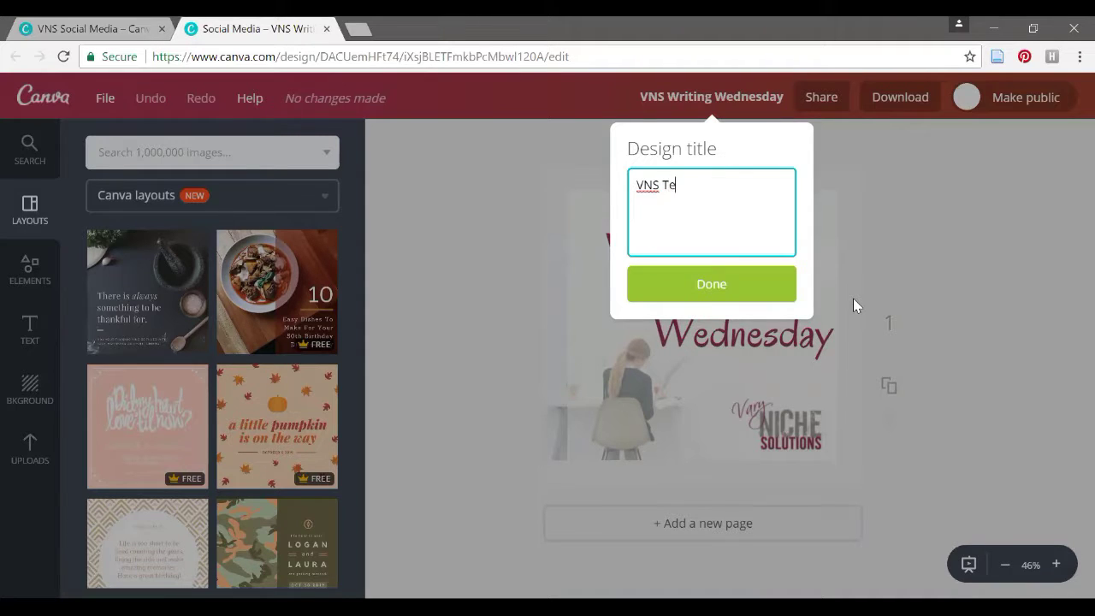
text(chnicher)
key(BackSpace)
key(BackSpace)
key(BackSpace)
text(esday)
click(768, 296)
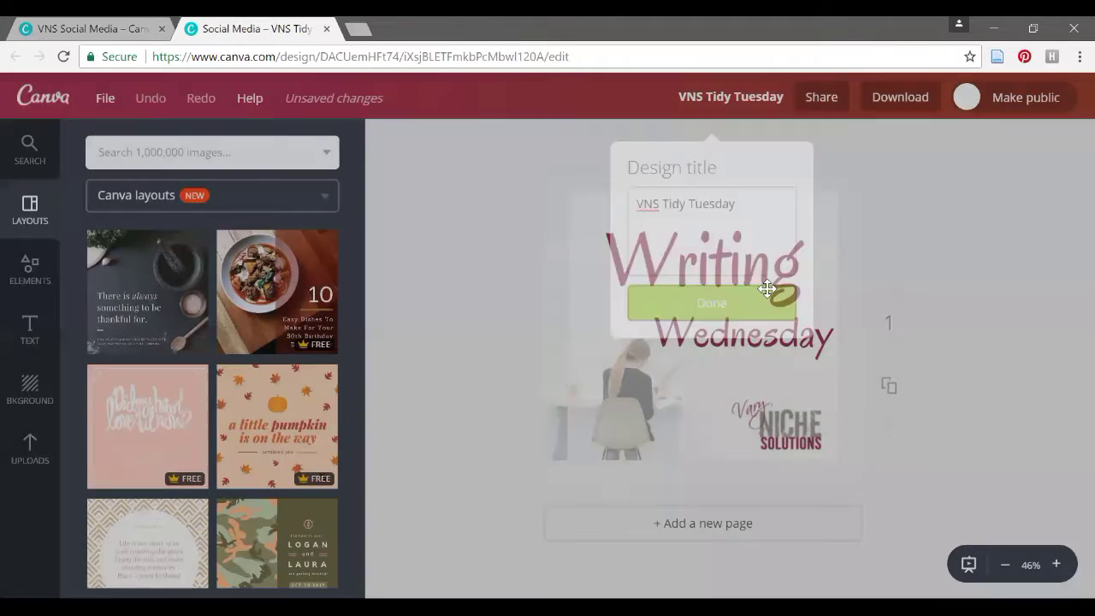
Change the canvas heading word 'Writing' to 'Tidy'.
click(722, 275)
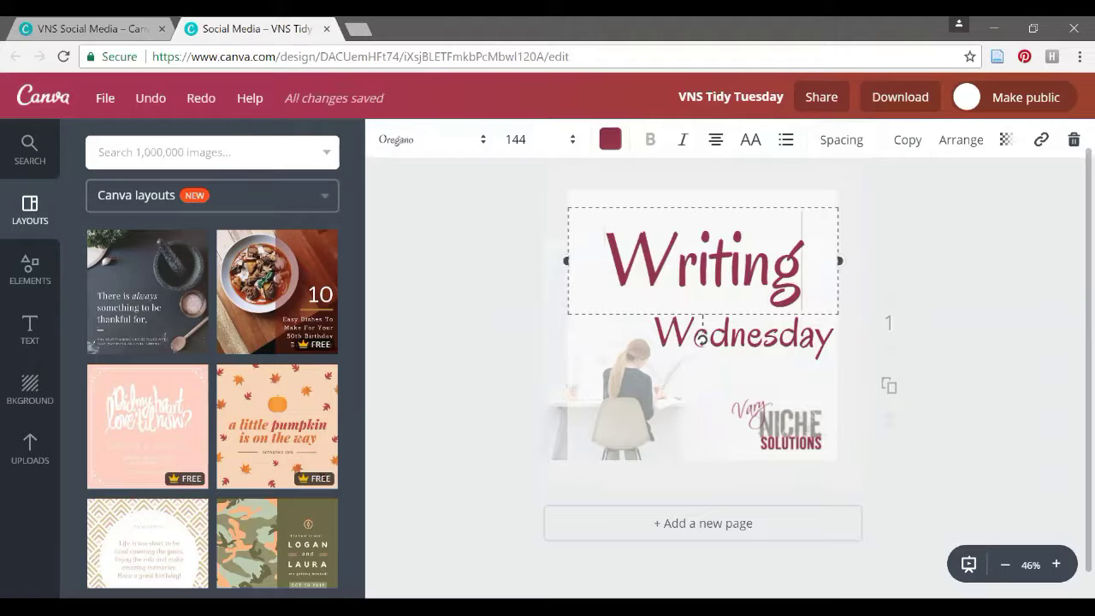
drag(802, 256, 605, 256)
text(Tidy)
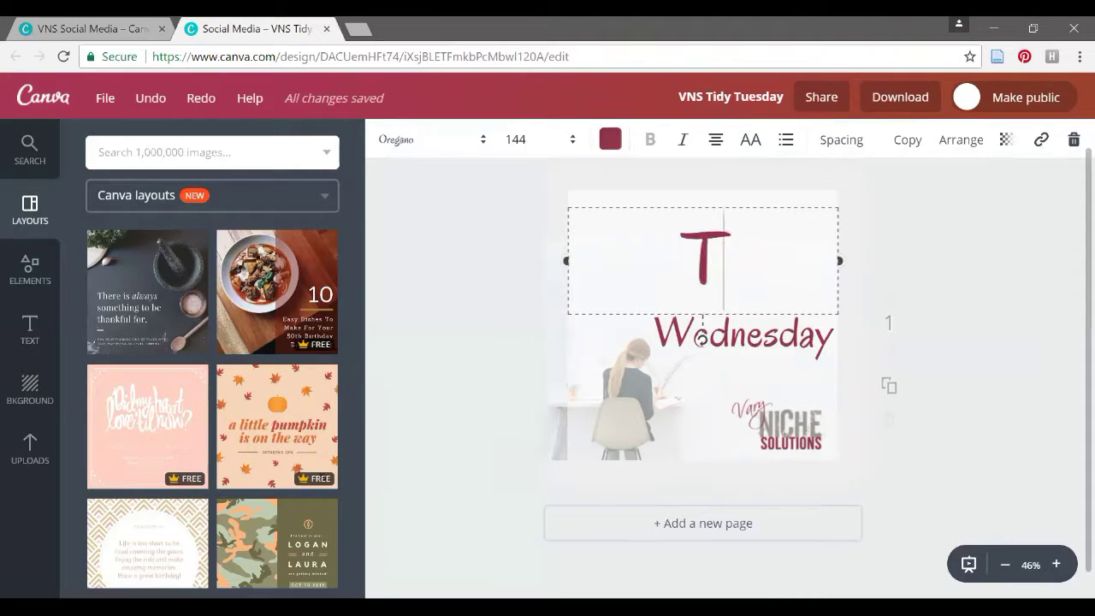
Edit the 'Wednesday' text box so it reads 'Tuesday'.
click(764, 336)
drag(779, 334, 653, 333)
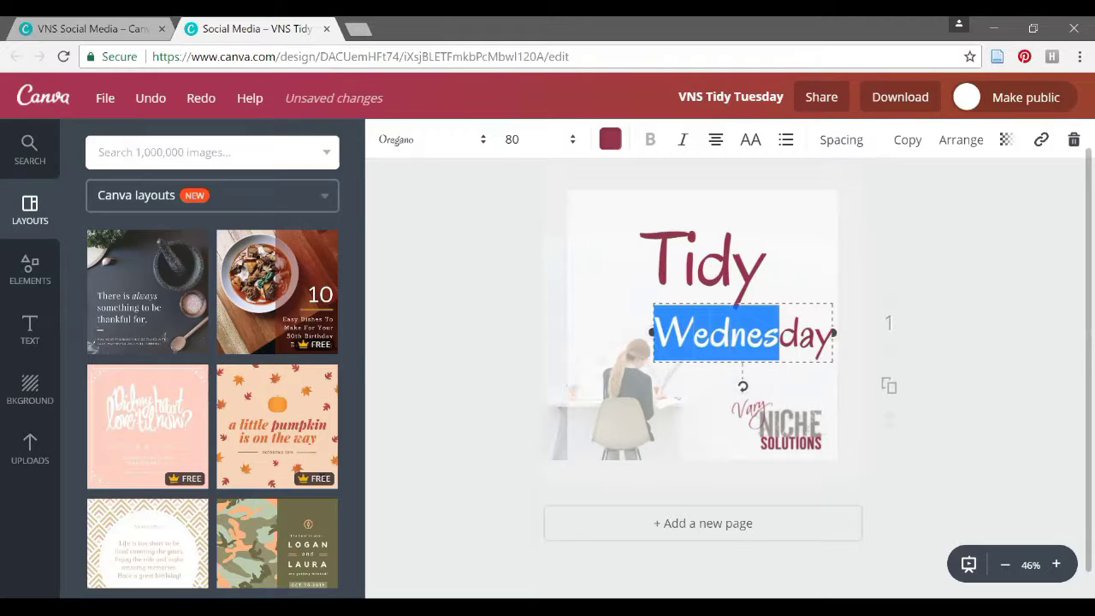
text(Tuesda)
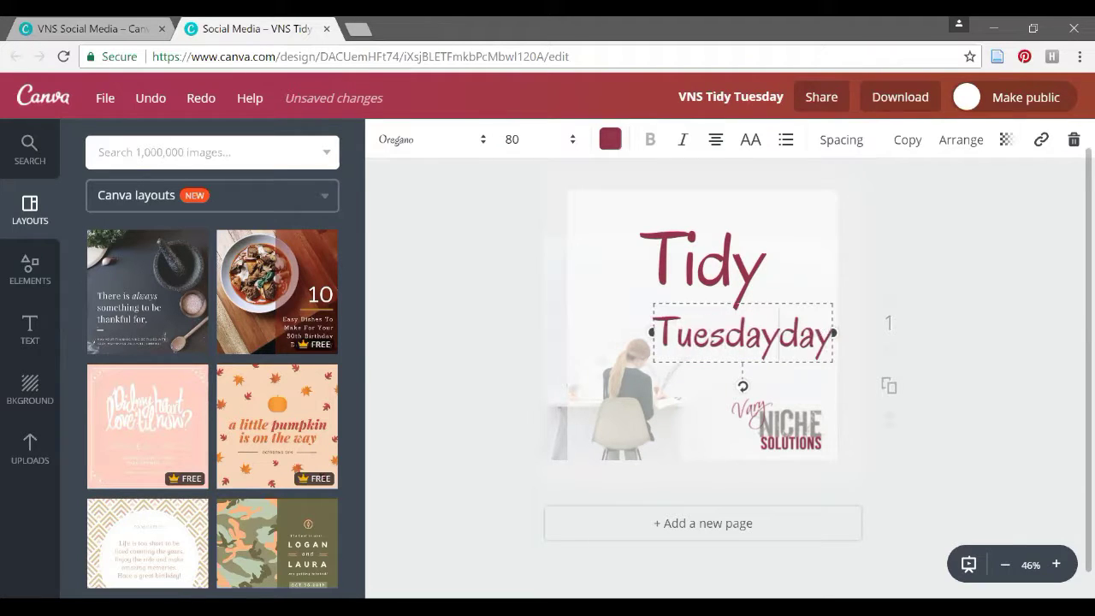
key(BackSpace)
key(BackSpace)
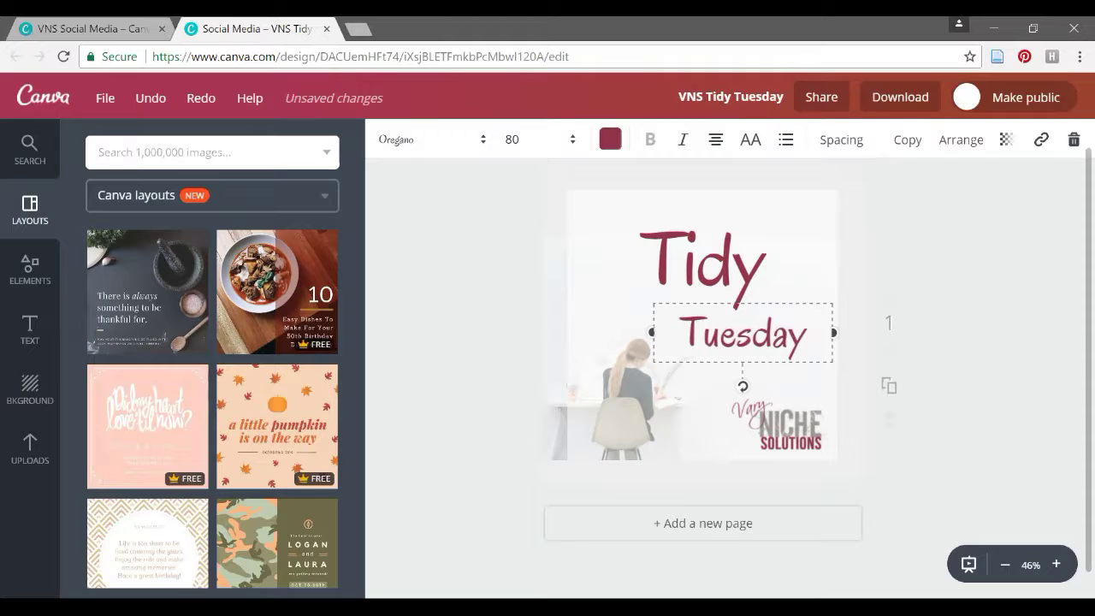
click(478, 335)
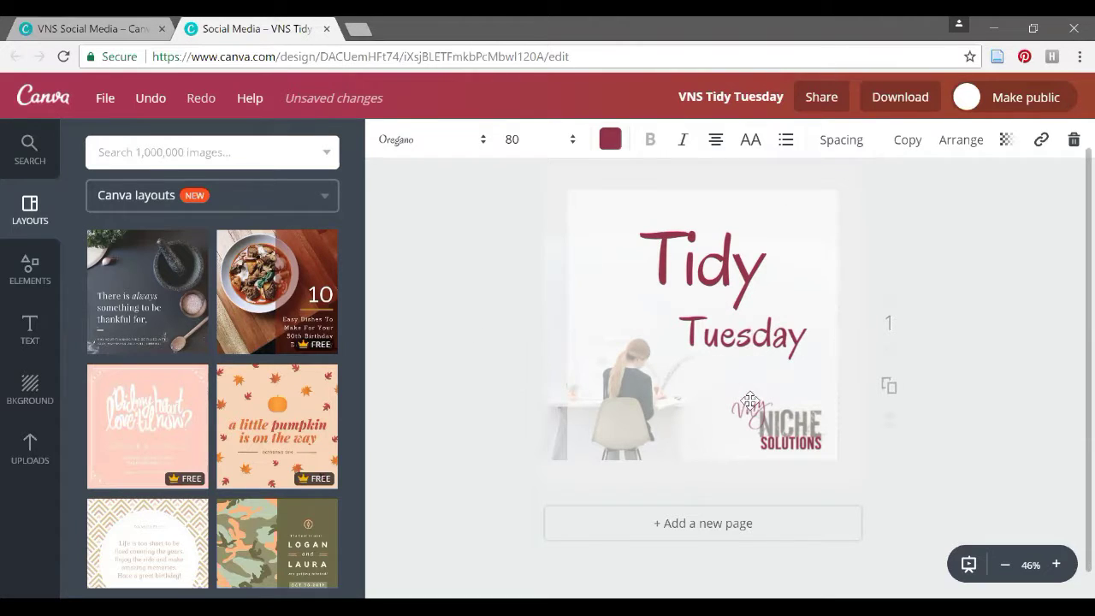
click(549, 420)
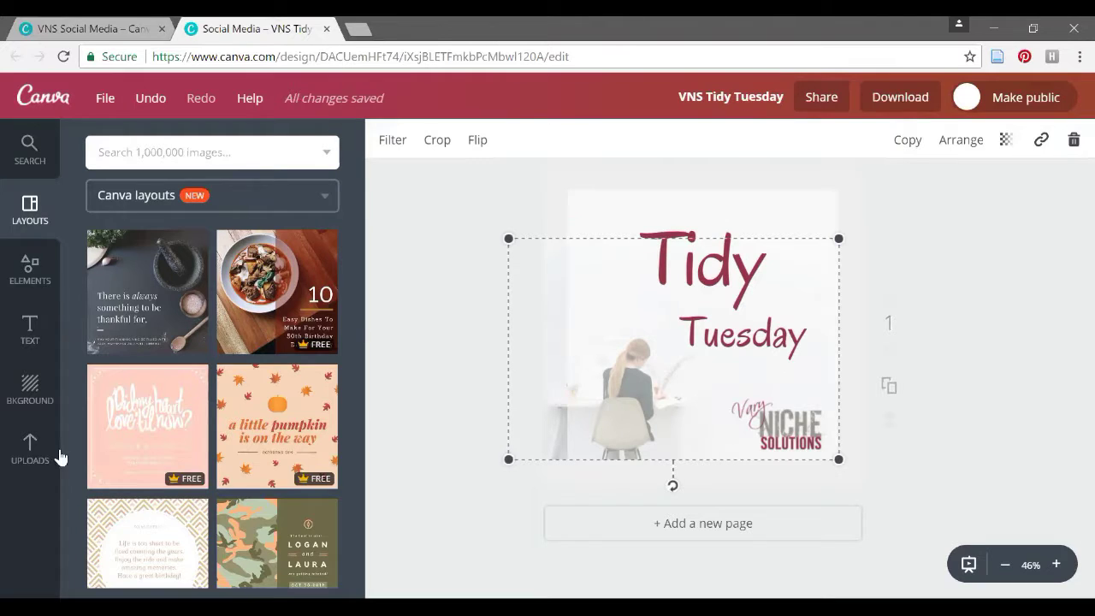
click(29, 149)
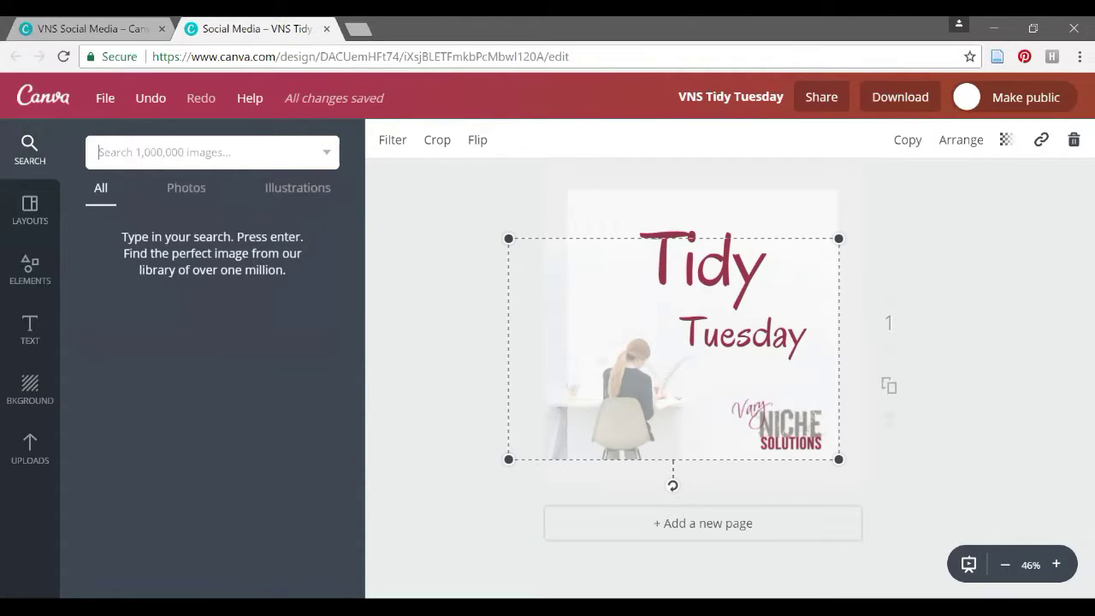
text(tidy)
key(Return)
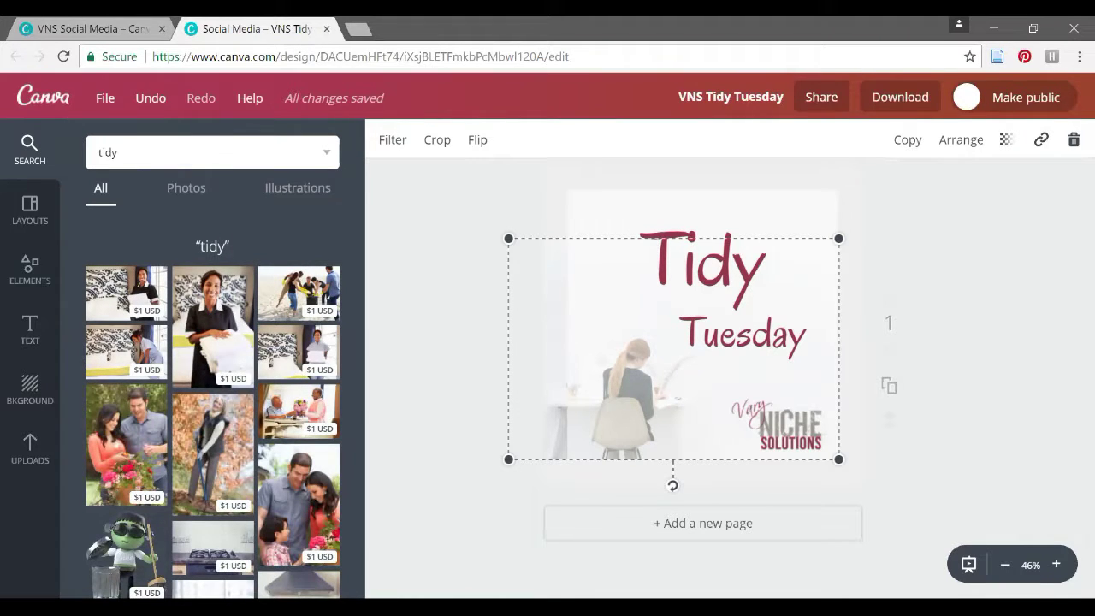
click(326, 154)
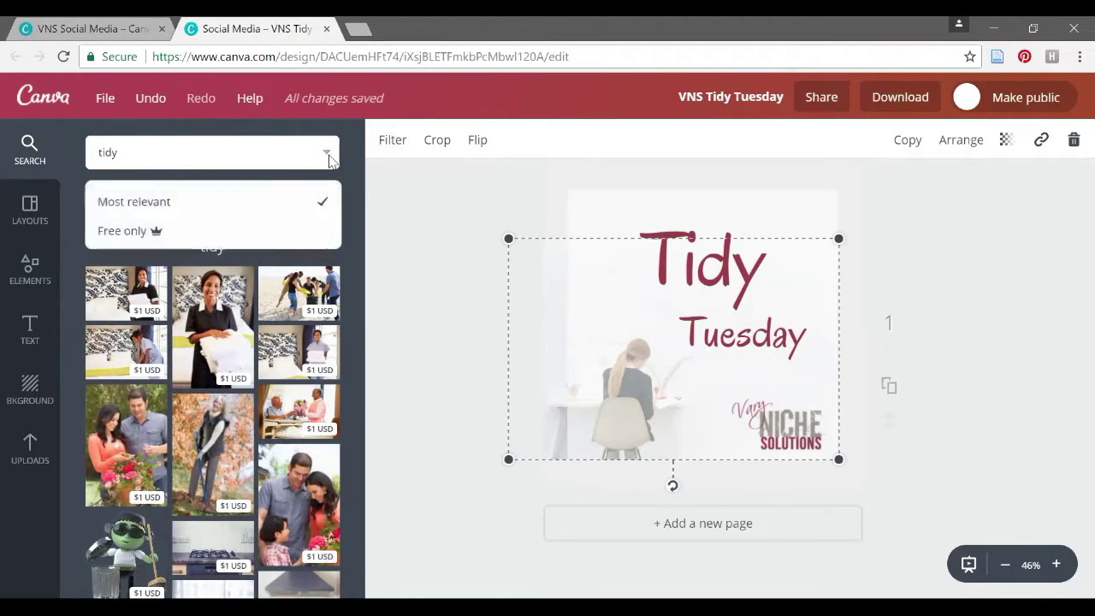
click(139, 233)
scroll(239, 393, down, 3)
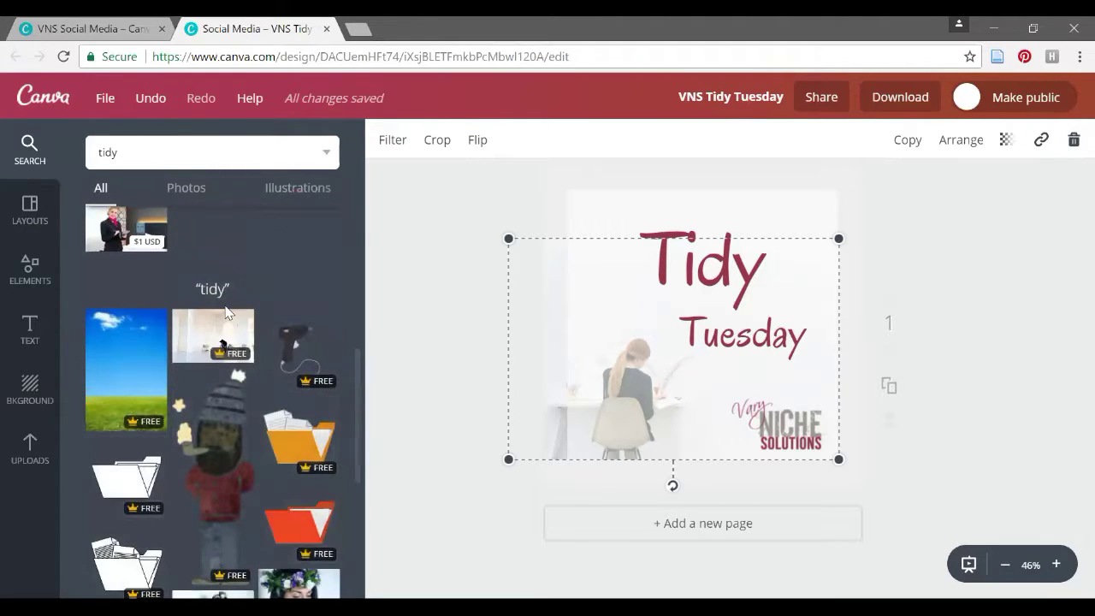
scroll(238, 394, down, 2)
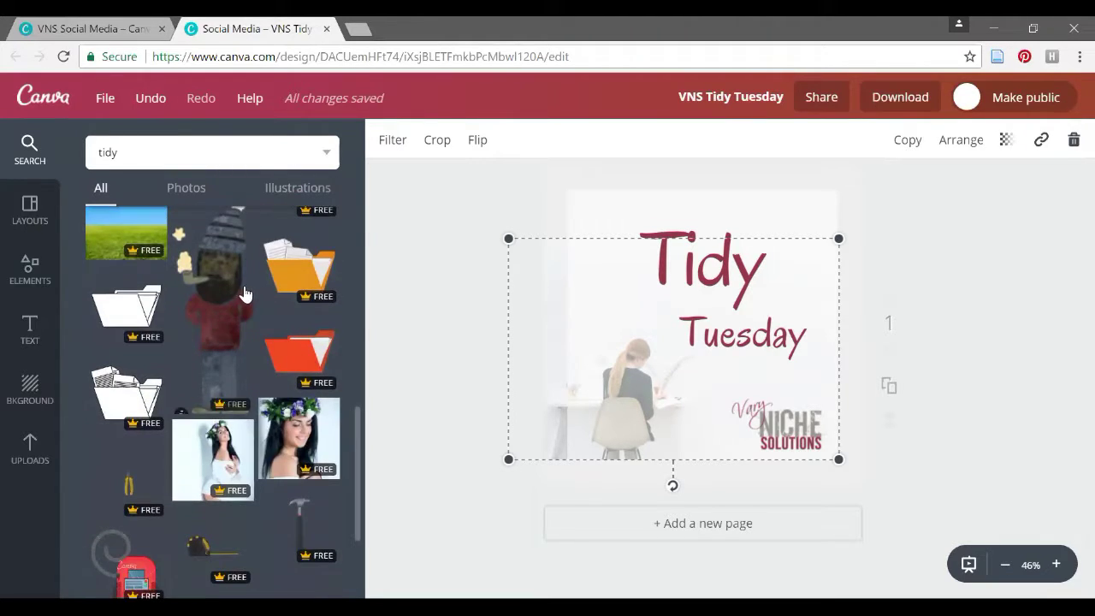
scroll(243, 293, down, 6)
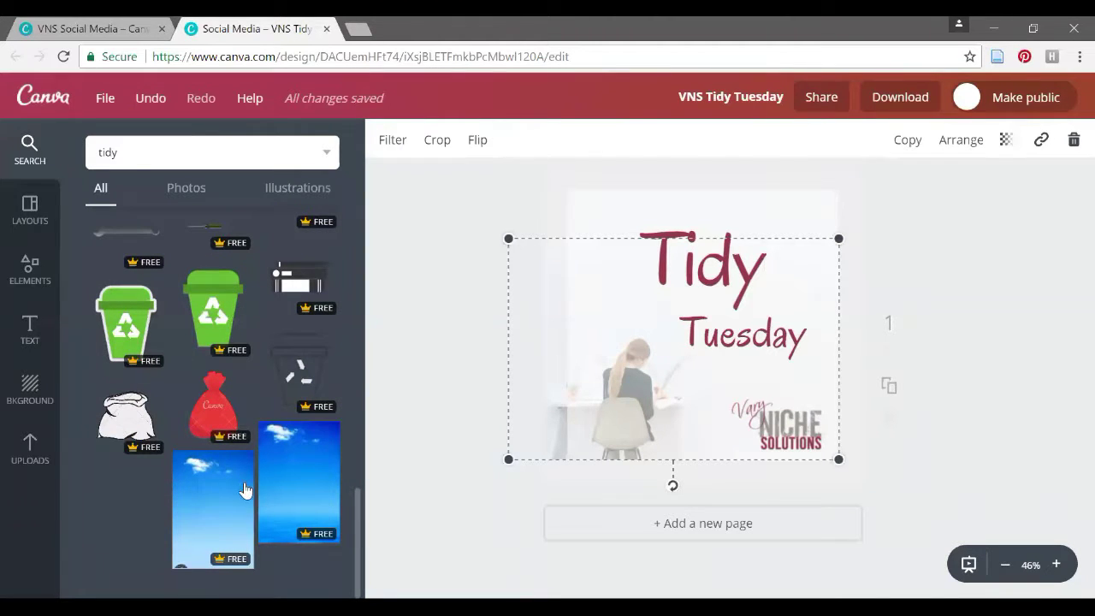
scroll(213, 455, up, 5)
scroll(218, 394, up, 5)
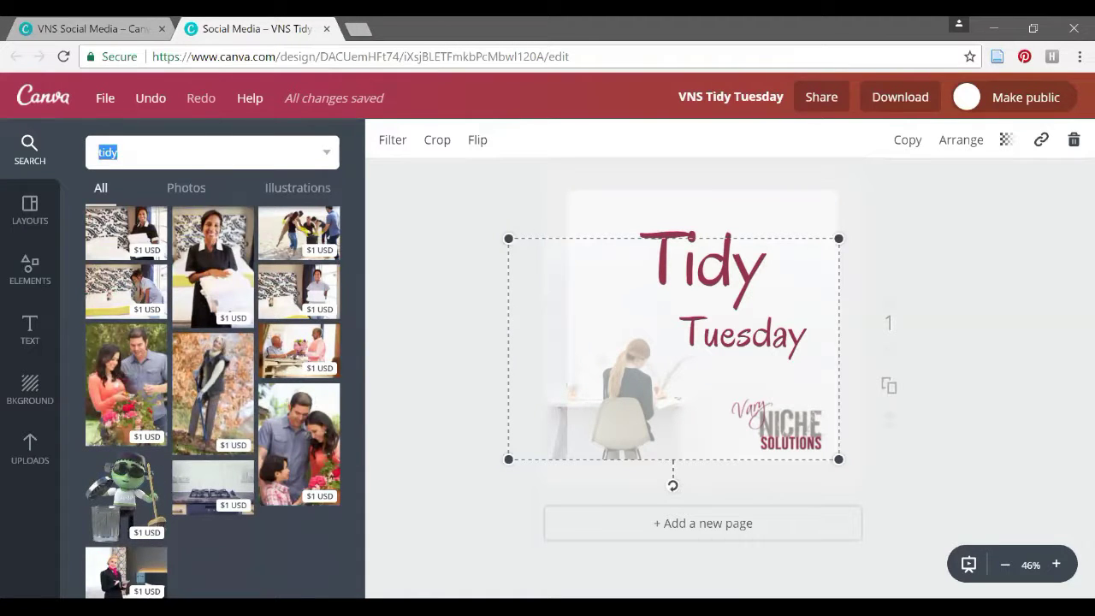
Search Canva for 'organized' and browse the results.
text(c)
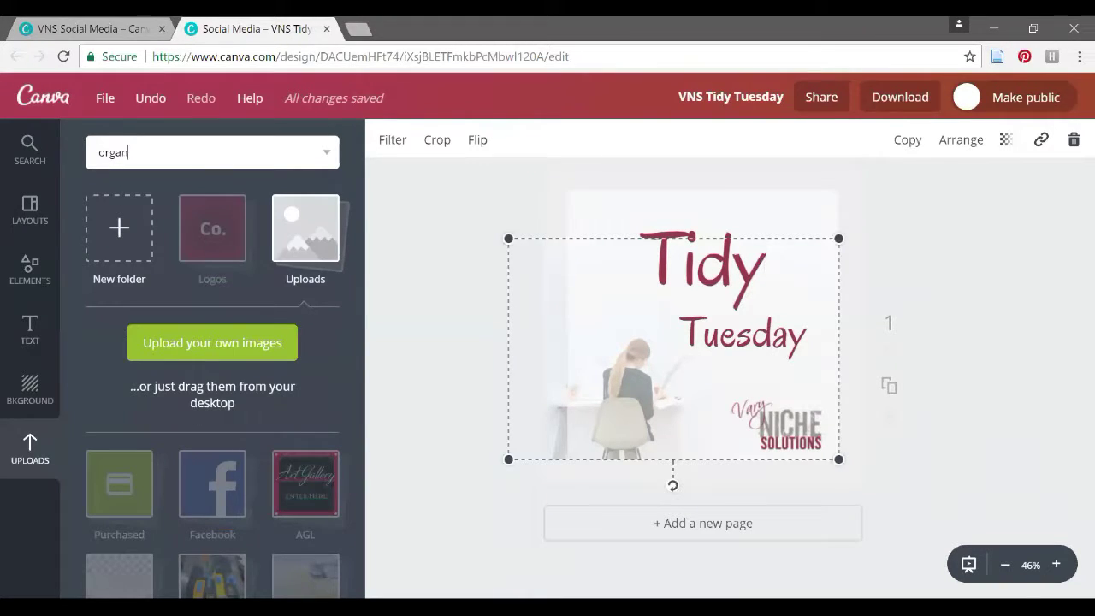
text(rganized)
key(Return)
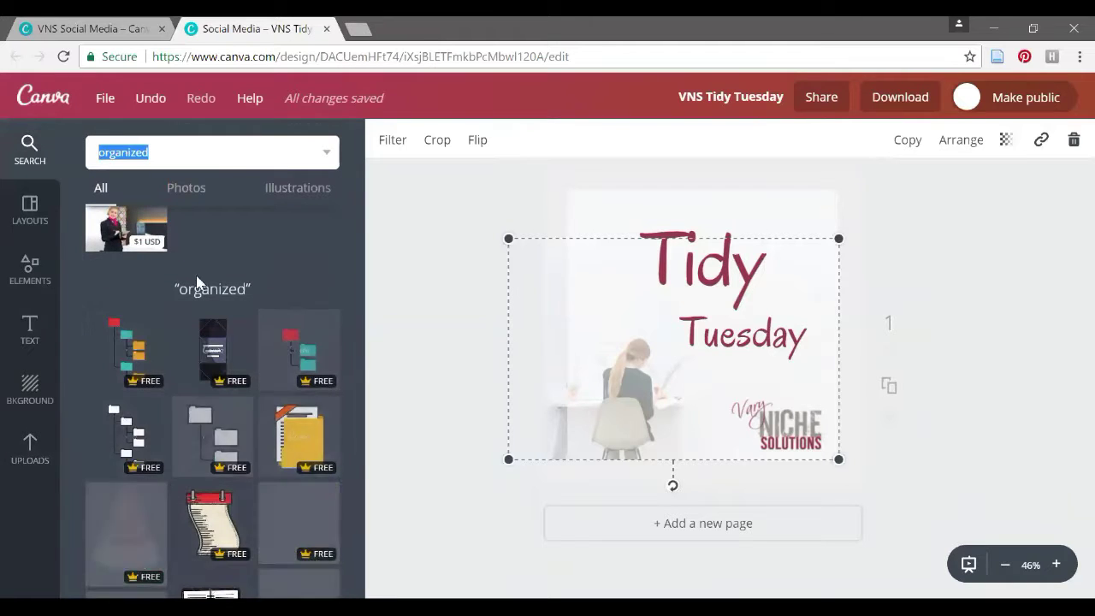
scroll(228, 337, down, 4)
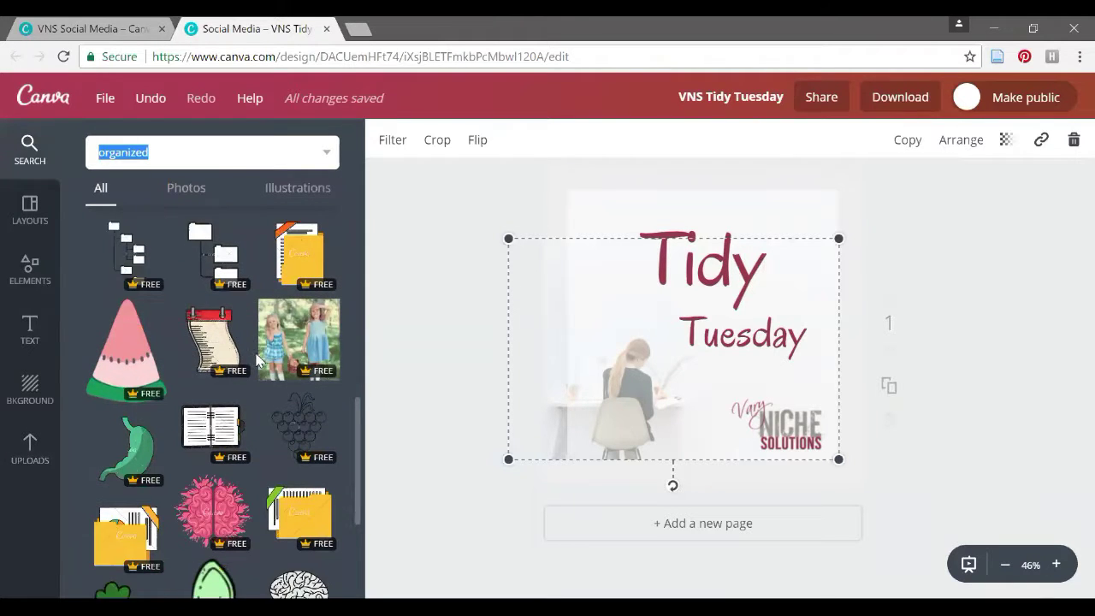
scroll(254, 351, down, 1)
scroll(168, 224, up, 4)
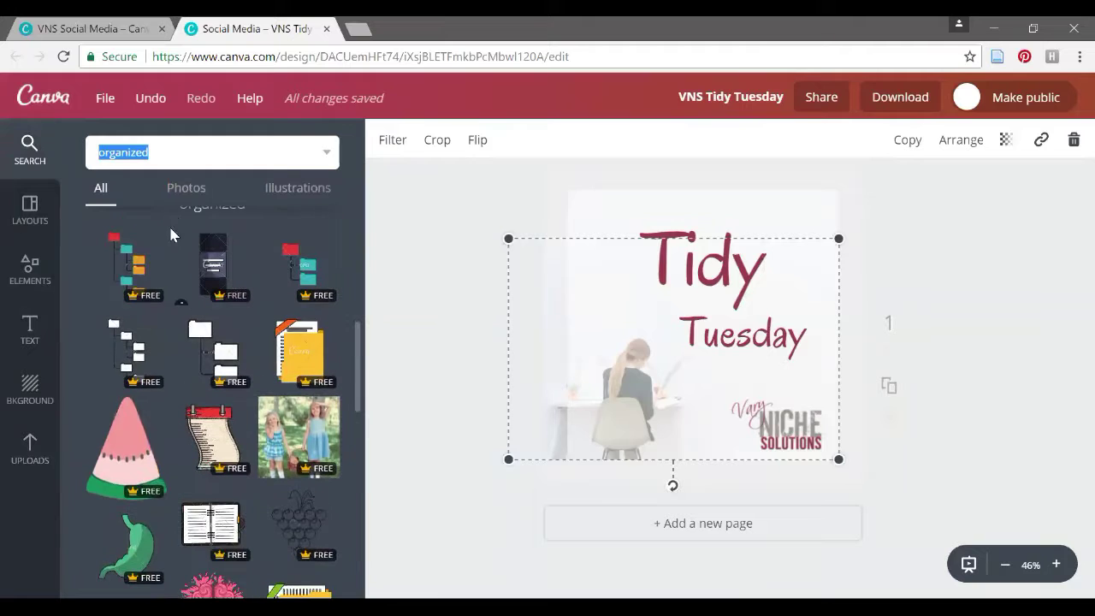
scroll(267, 486, down, 8)
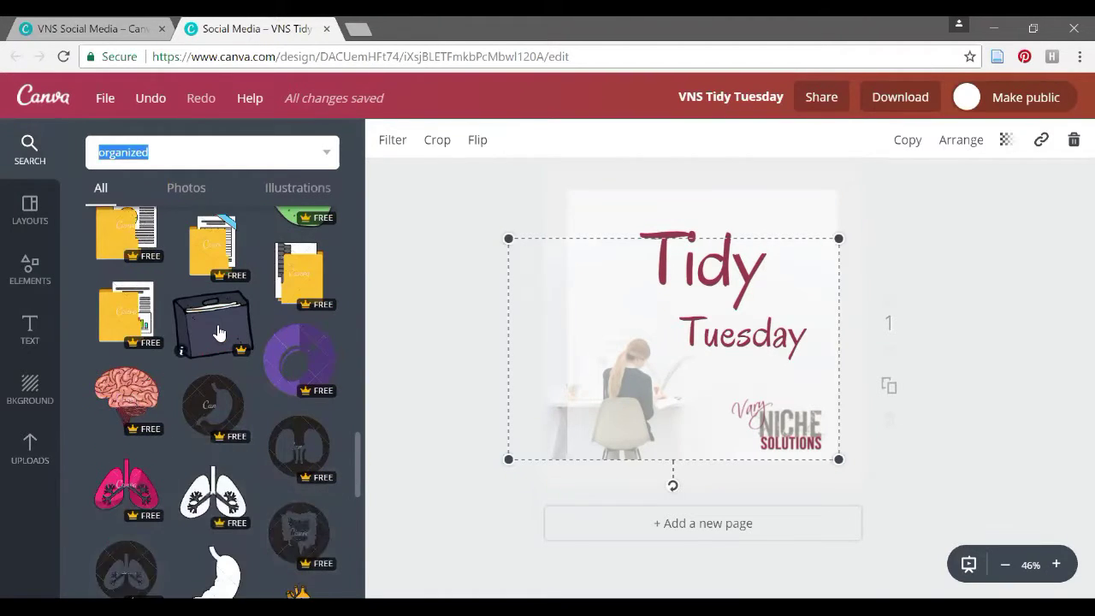
scroll(217, 333, down, 5)
scroll(216, 330, up, 10)
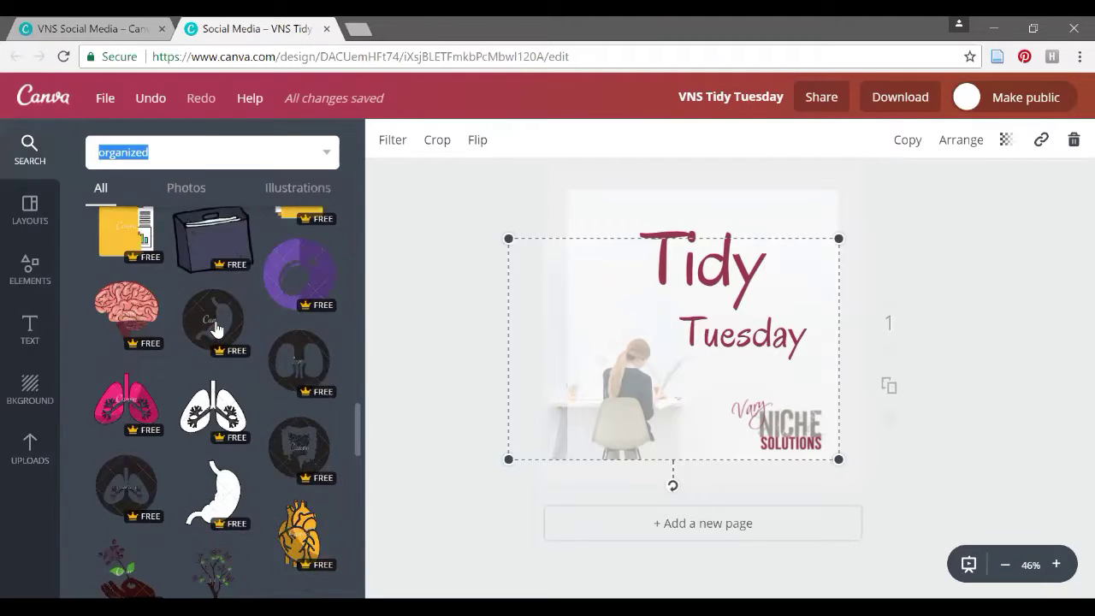
scroll(212, 327, up, 1)
scroll(168, 310, down, 2)
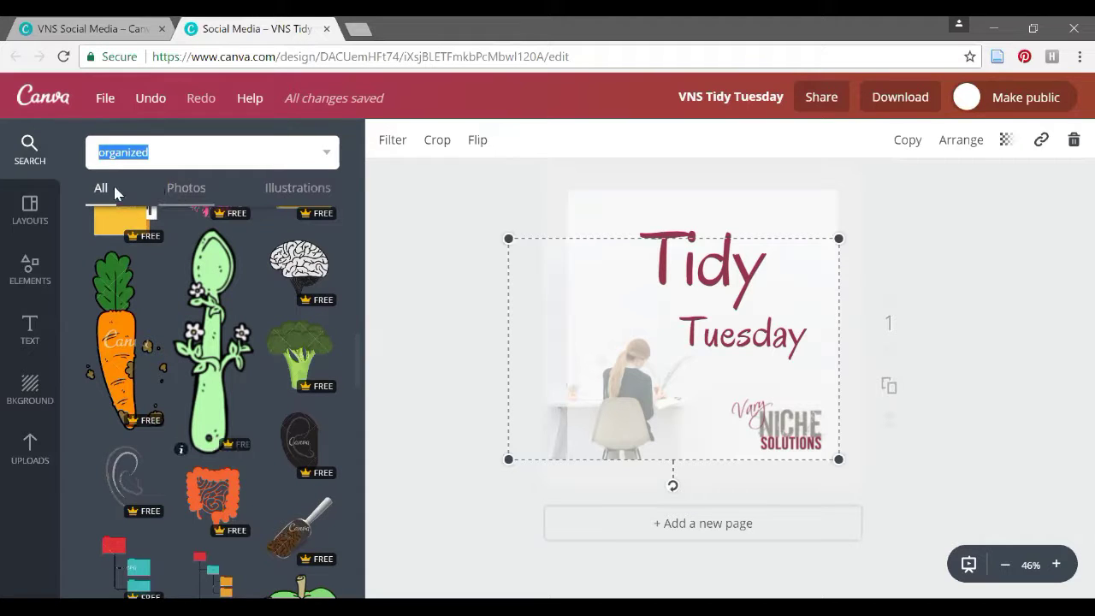
Filter the 'organized' results to Photos and scroll through them.
click(182, 190)
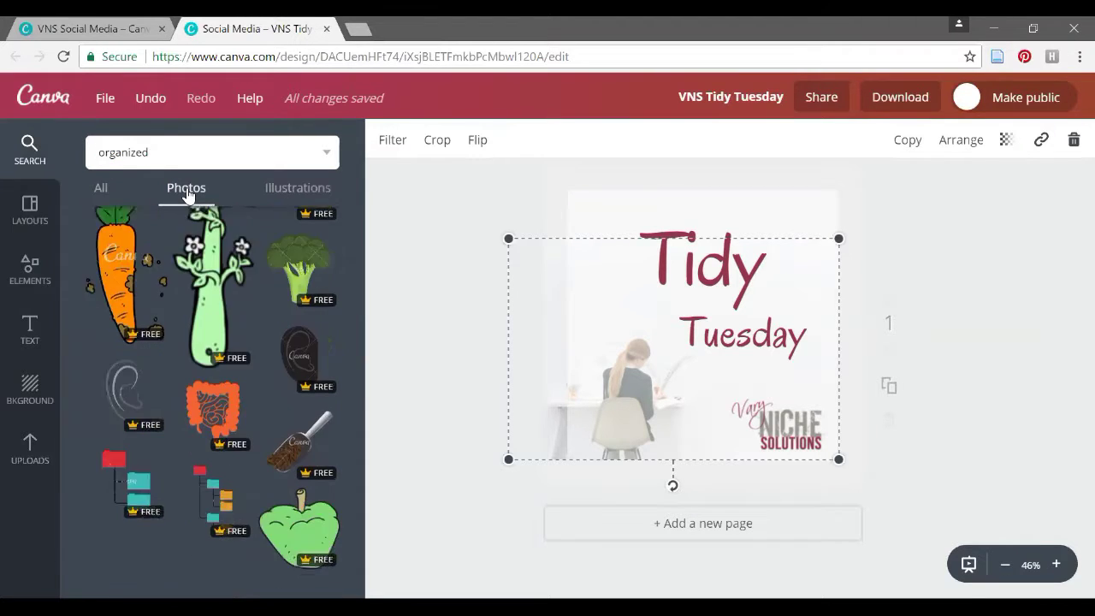
scroll(234, 325, down, 3)
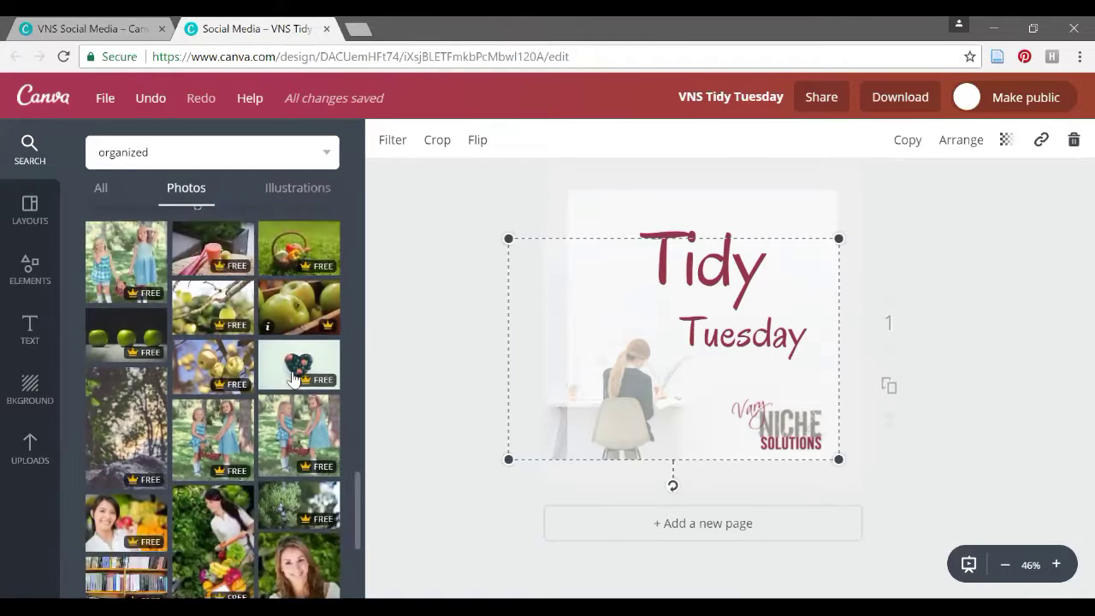
scroll(231, 372, down, 6)
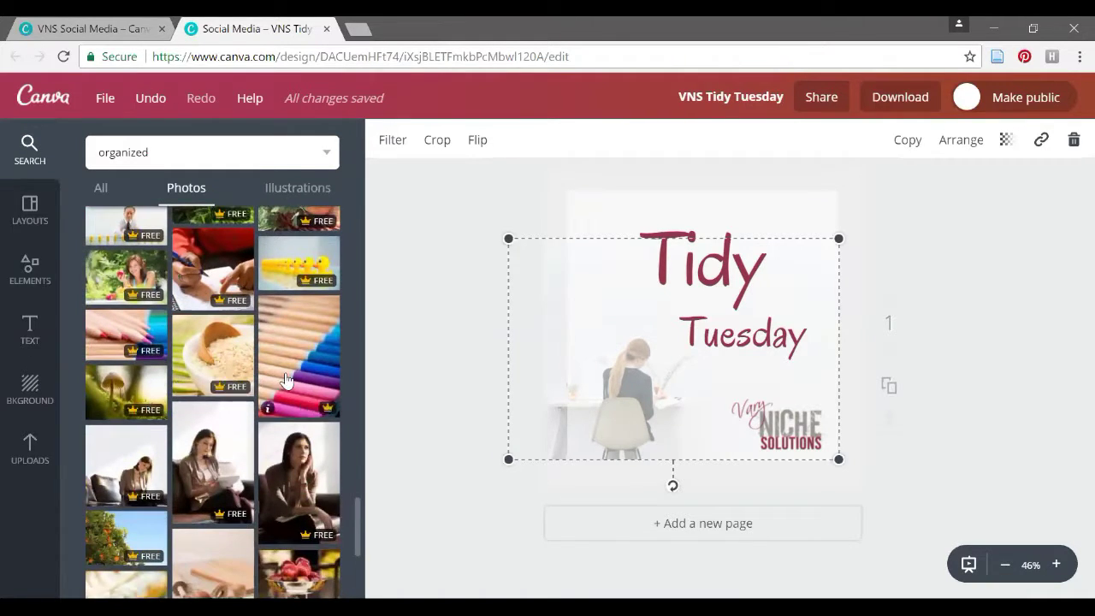
scroll(281, 381, down, 1)
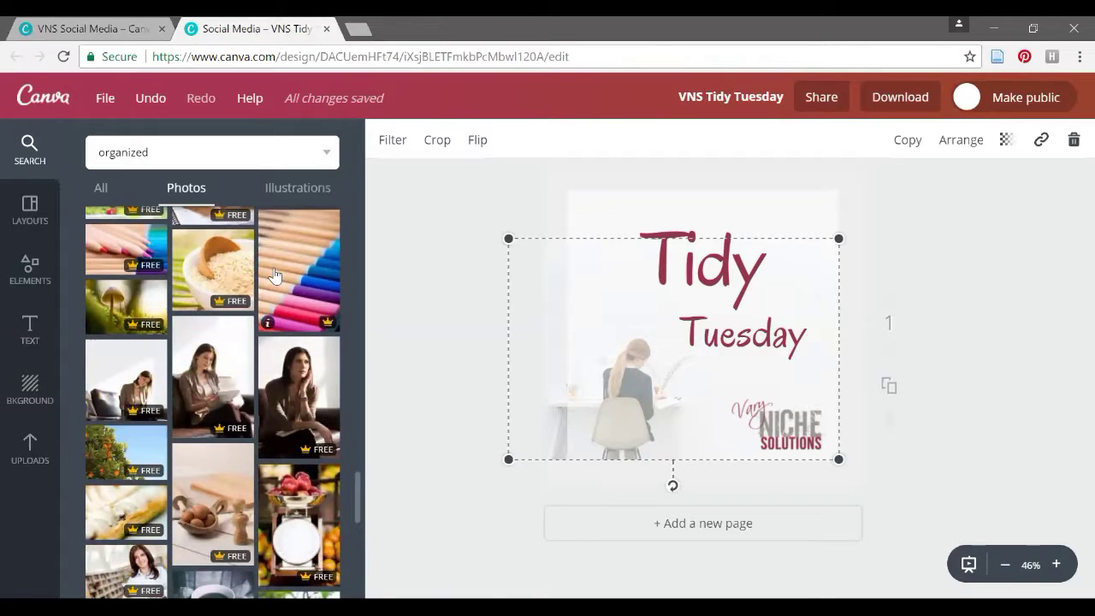
scroll(287, 286, up, 1)
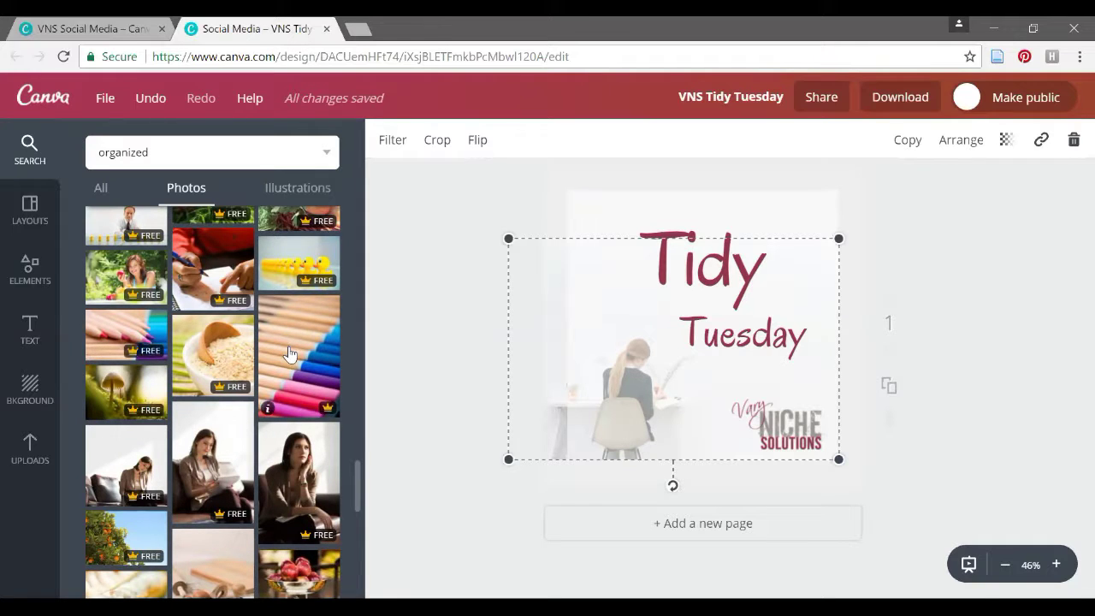
scroll(289, 353, down, 3)
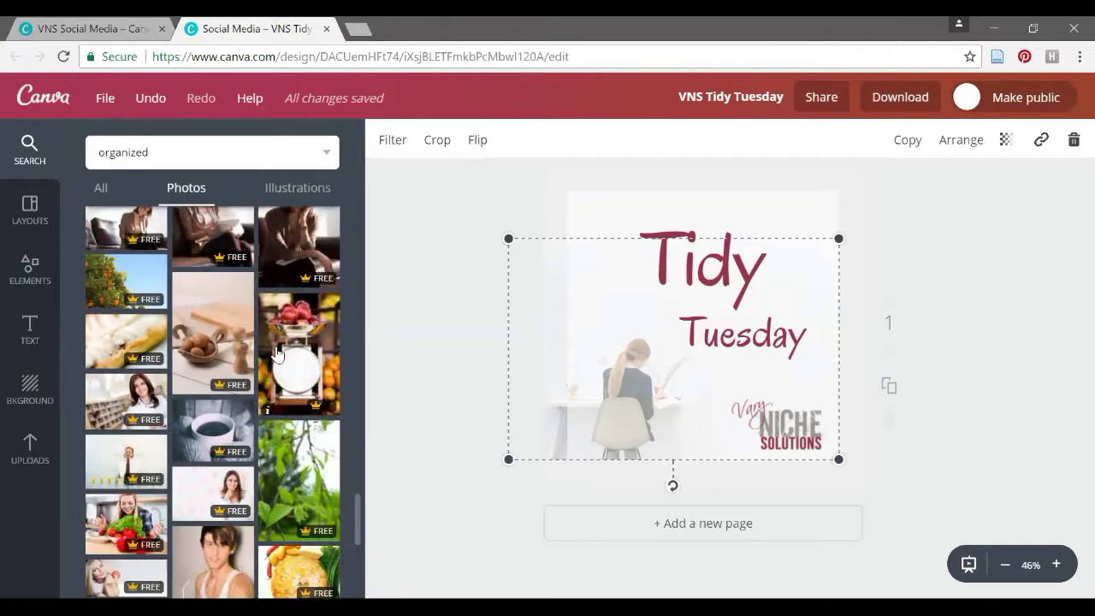
scroll(221, 368, up, 3)
scroll(234, 398, down, 3)
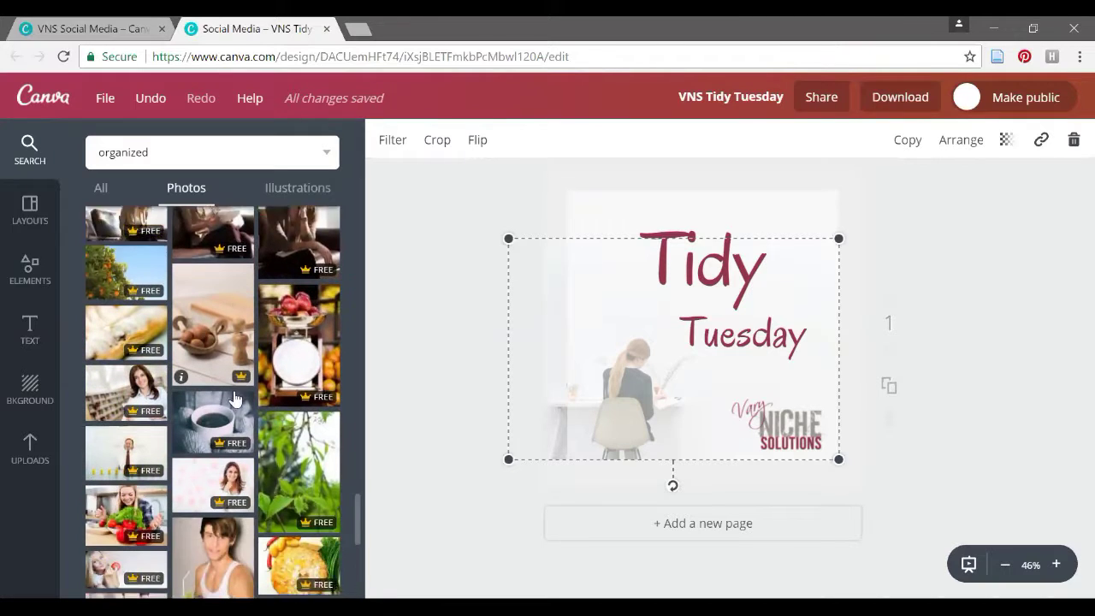
scroll(229, 396, down, 1)
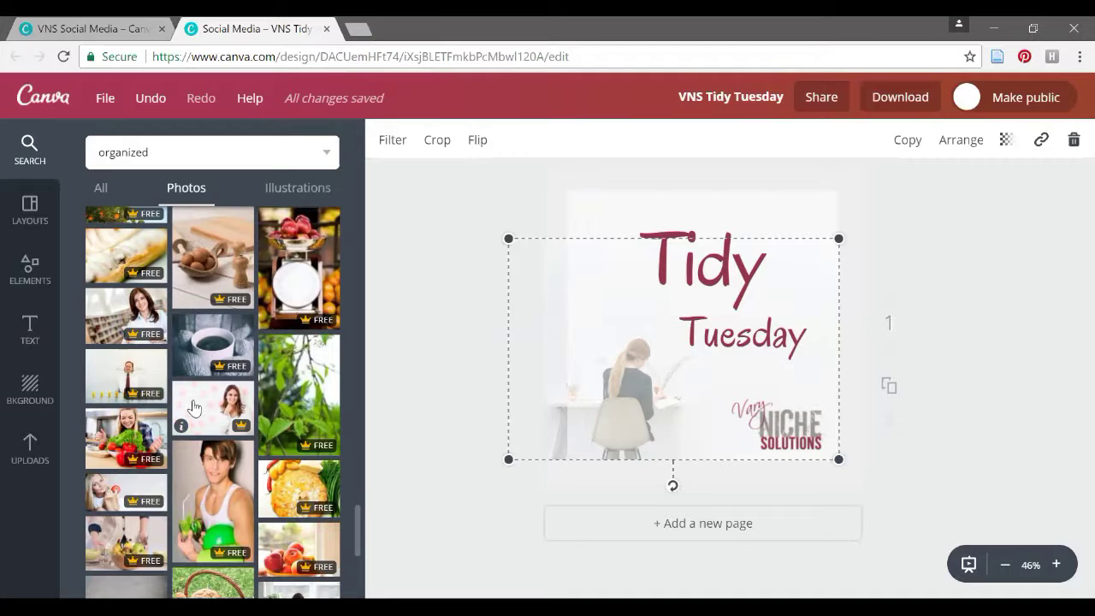
Place the photo of the smiling woman on pink sticky notes onto the design.
drag(194, 408, 500, 402)
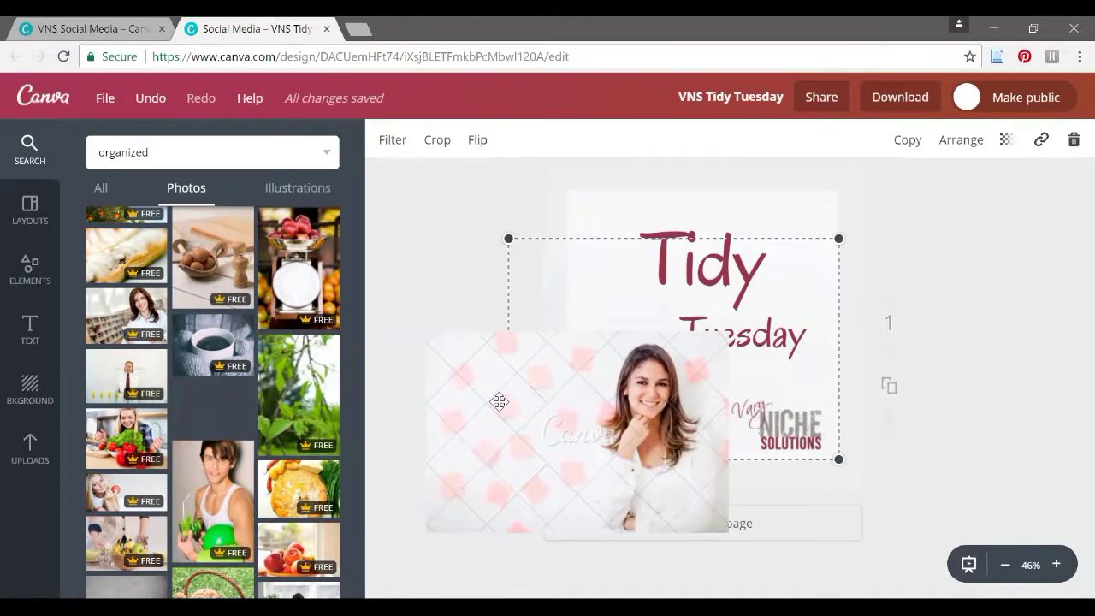
drag(602, 435, 521, 342)
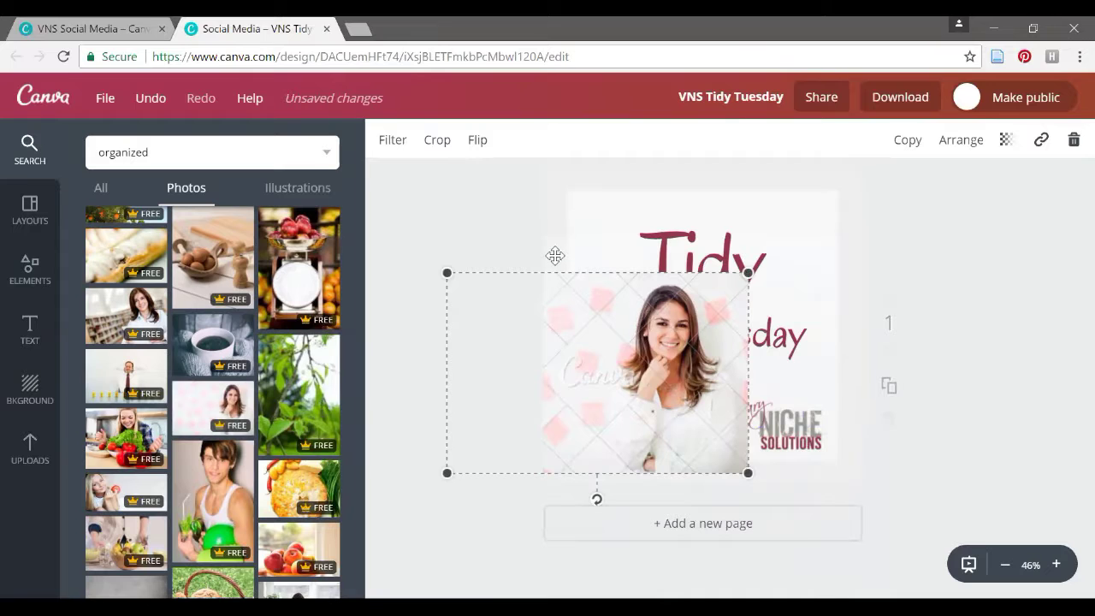
click(555, 255)
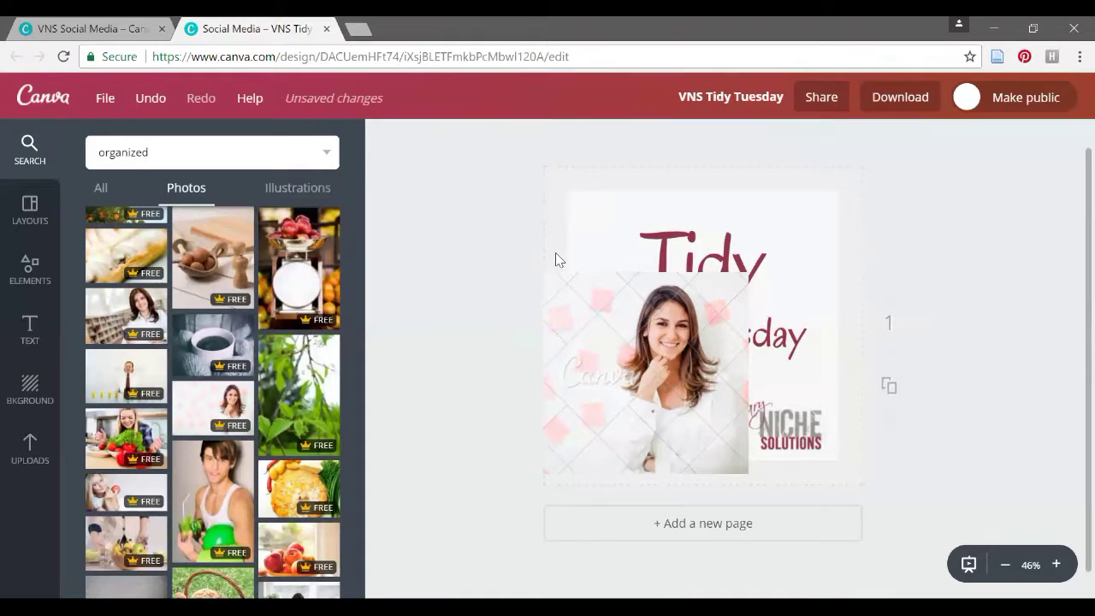
Enlarge and reposition the woman photo so it covers the whole page.
click(567, 340)
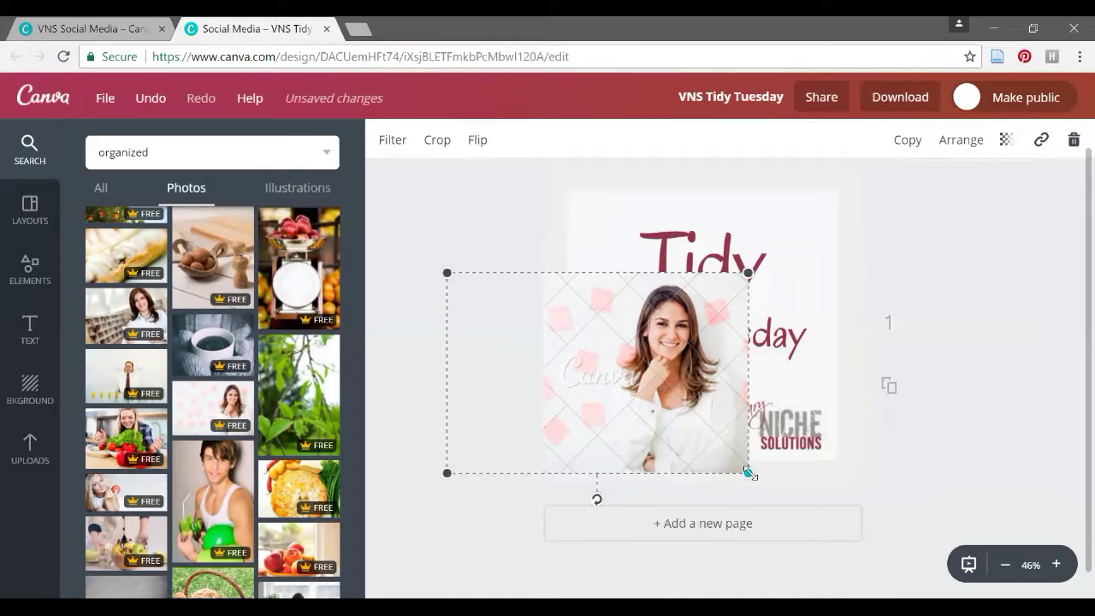
drag(749, 472, 831, 520)
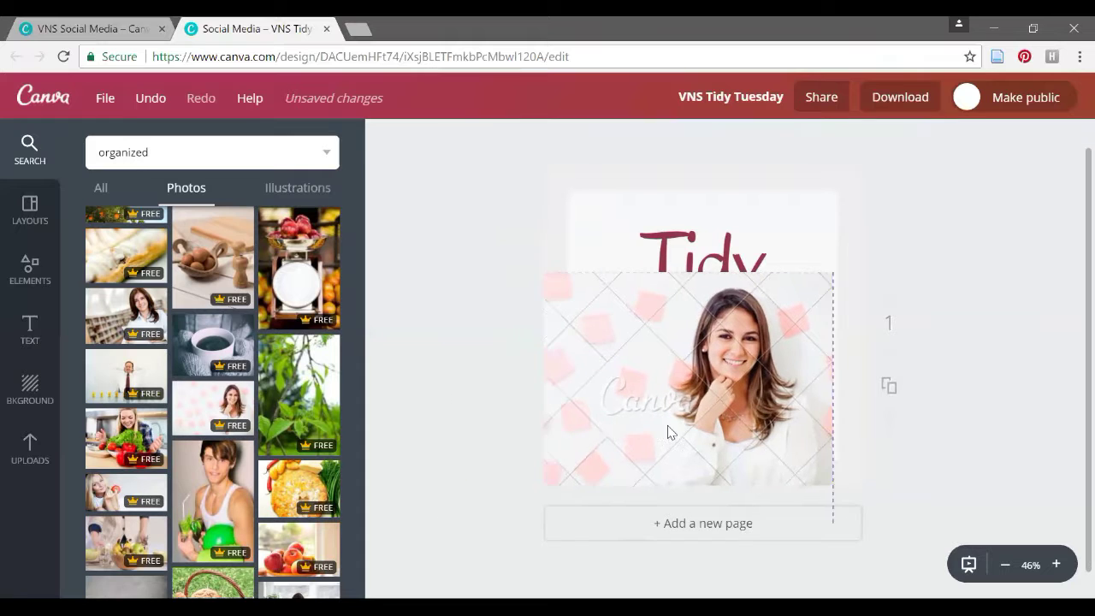
drag(669, 432, 637, 402)
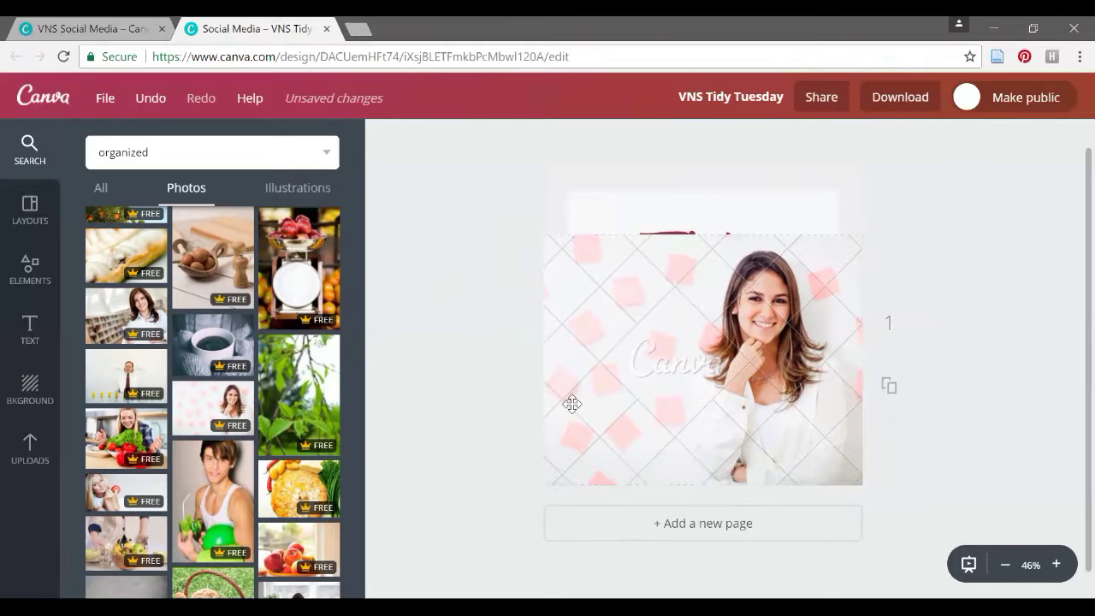
drag(466, 494, 346, 569)
drag(647, 428, 718, 351)
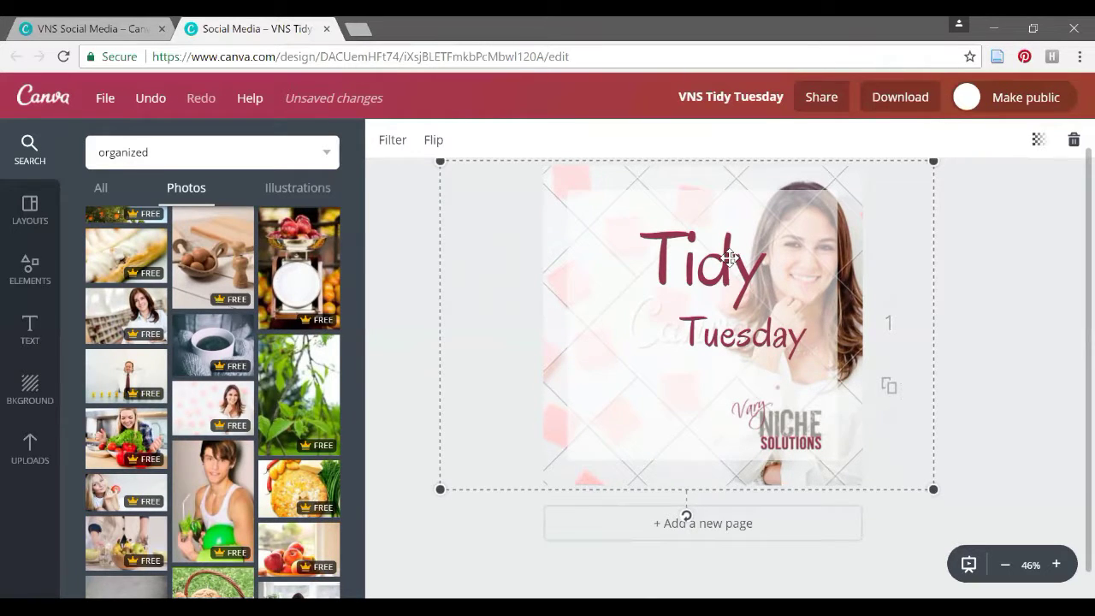
Narrow the Tidy text box, then move Tuesday and the logo to the left side.
click(729, 258)
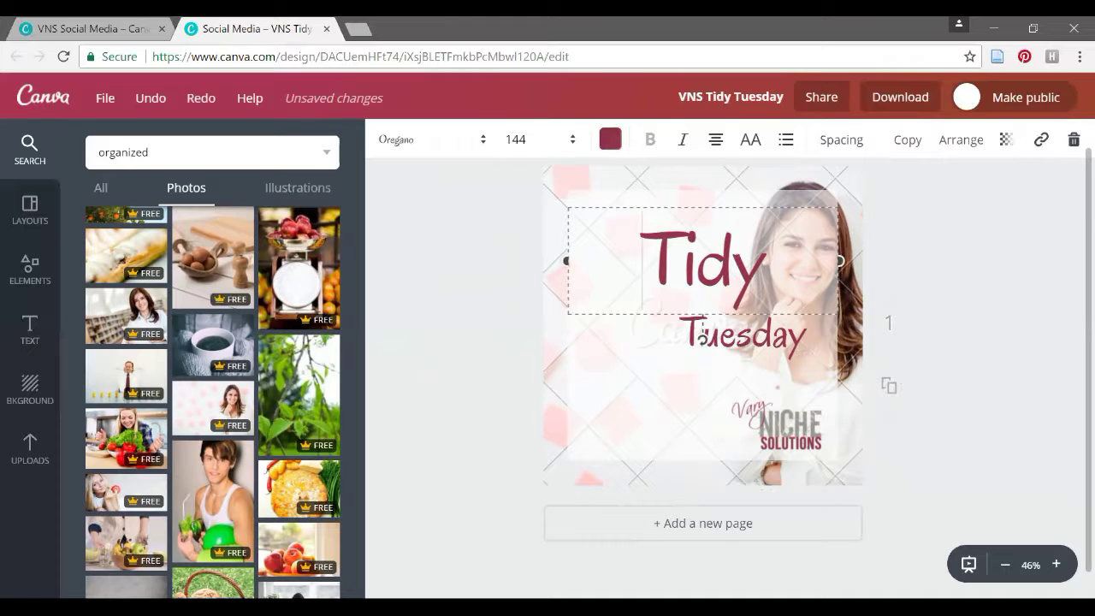
drag(840, 261, 749, 261)
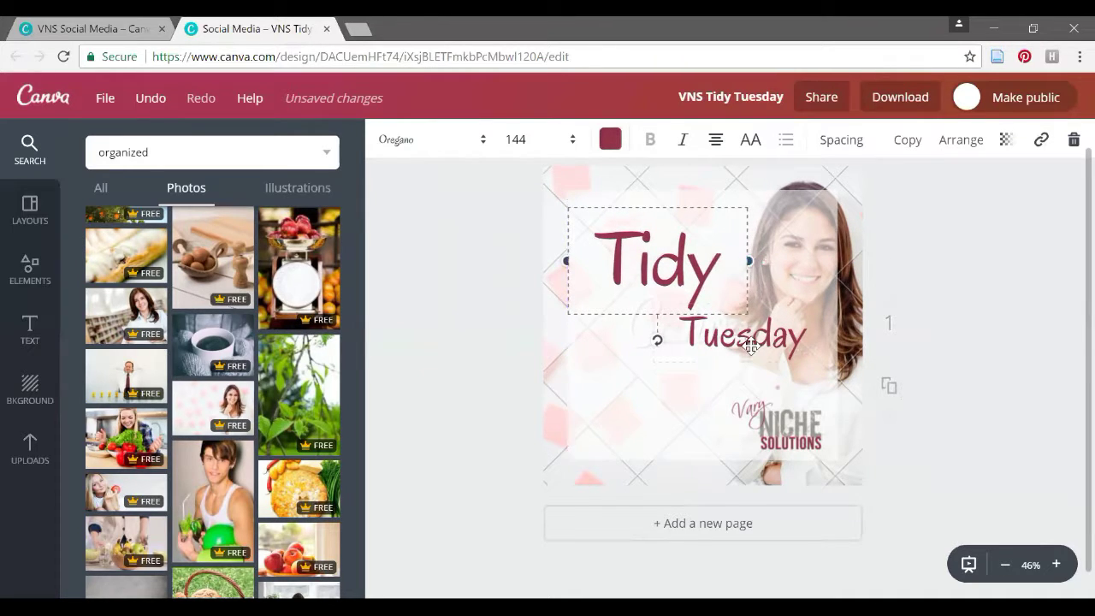
drag(745, 345, 670, 338)
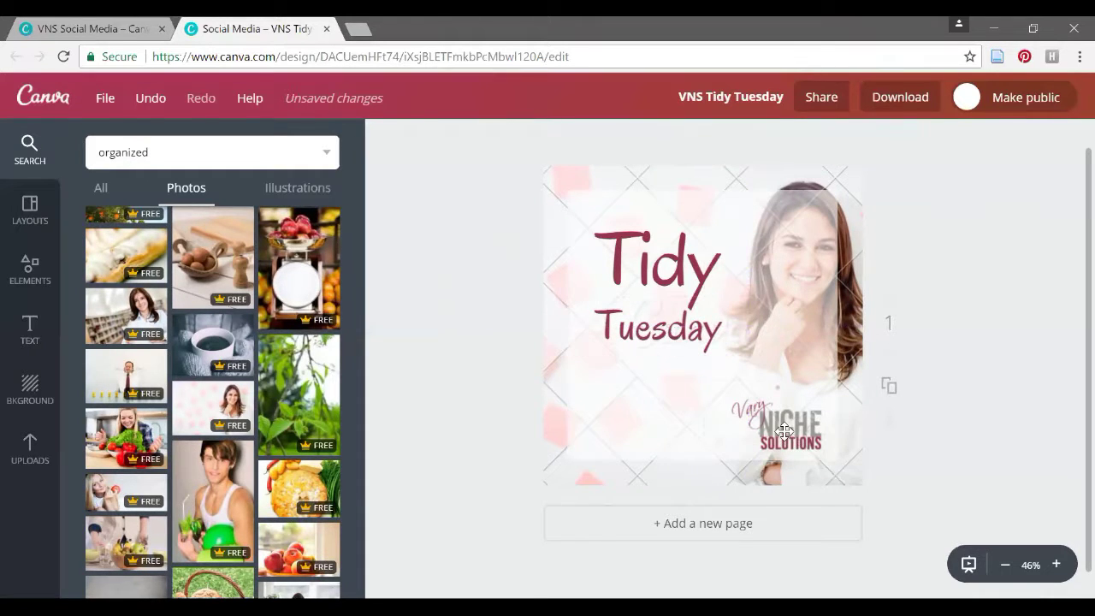
drag(783, 434, 635, 421)
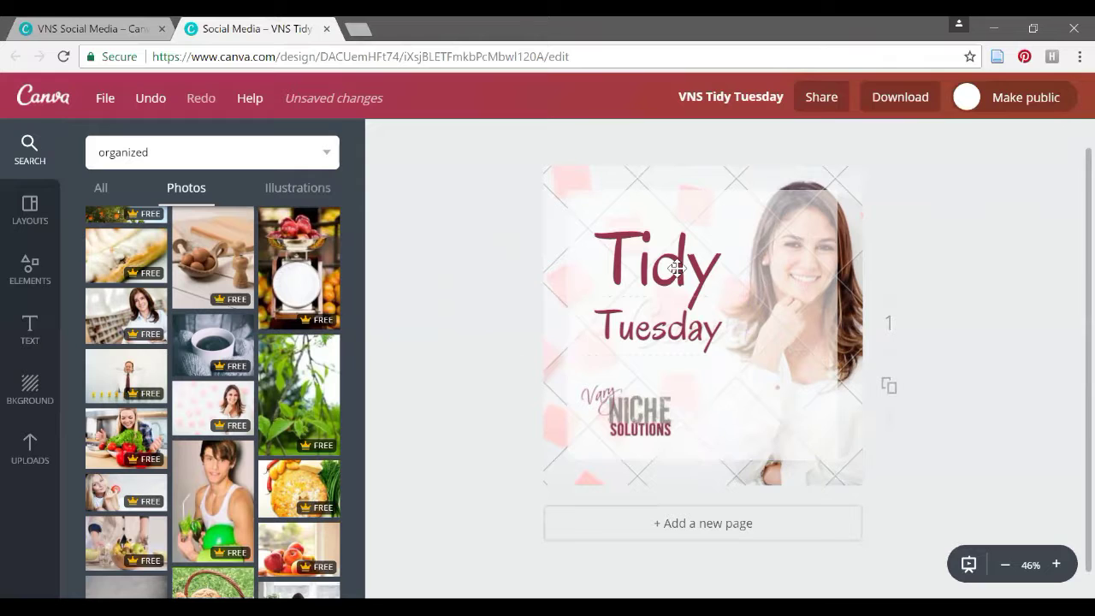
Set the Tidy heading's font size to 170.
click(666, 334)
click(667, 254)
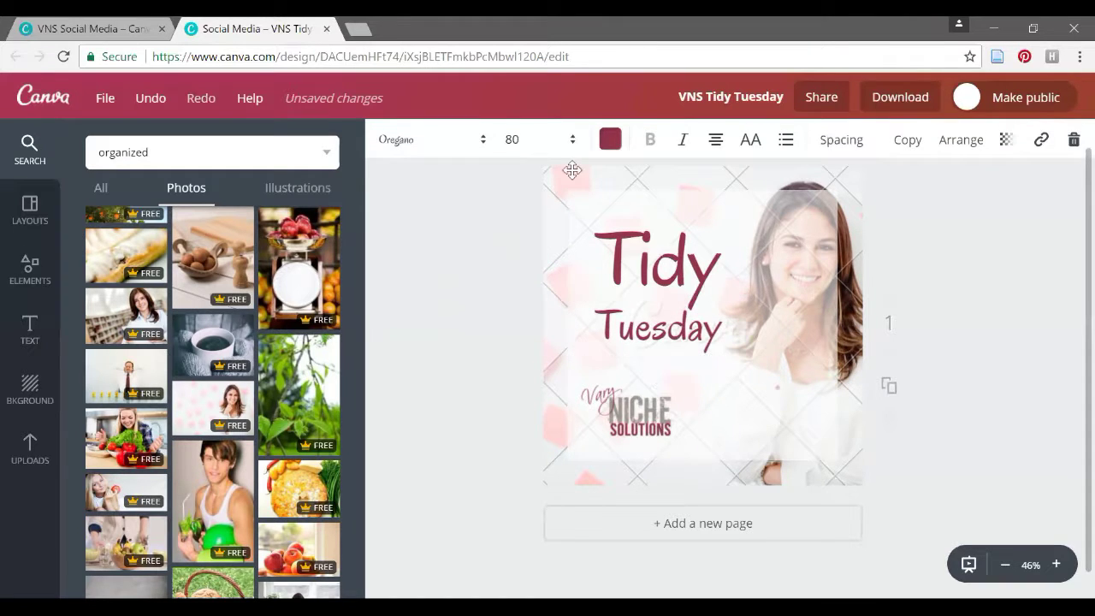
click(516, 140)
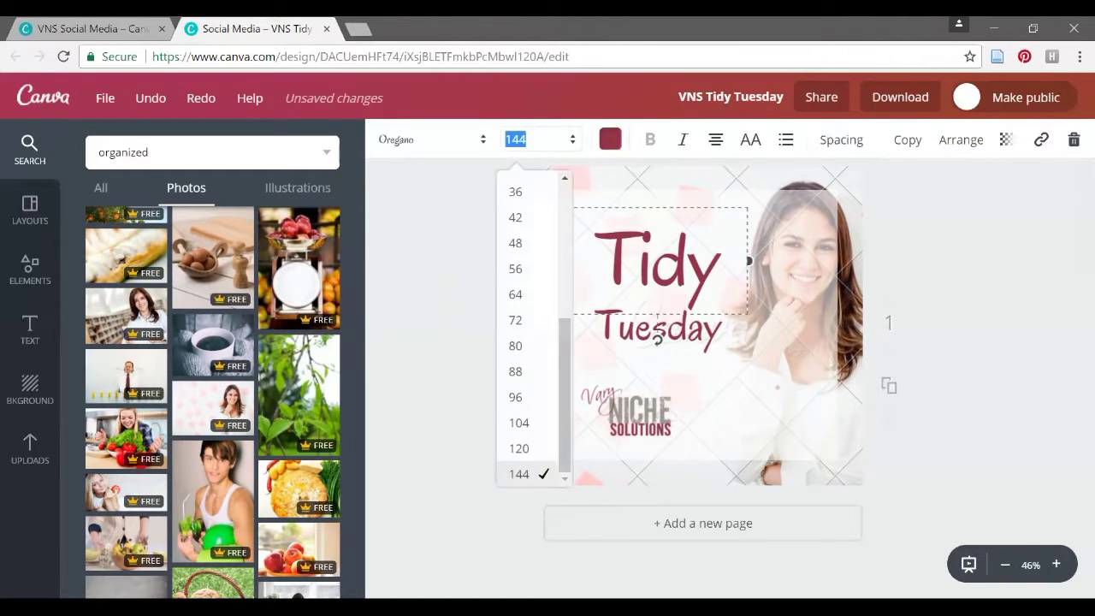
text(170)
key(Return)
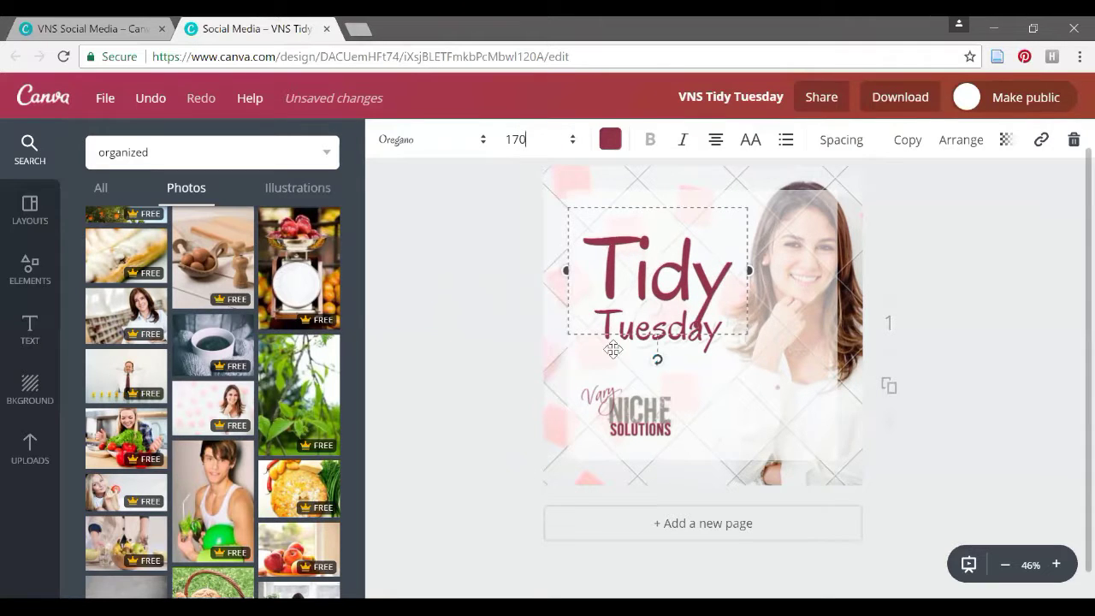
key(Escape)
Move Tuesday below the larger Tidy and set its font size to 96.
drag(626, 330, 627, 346)
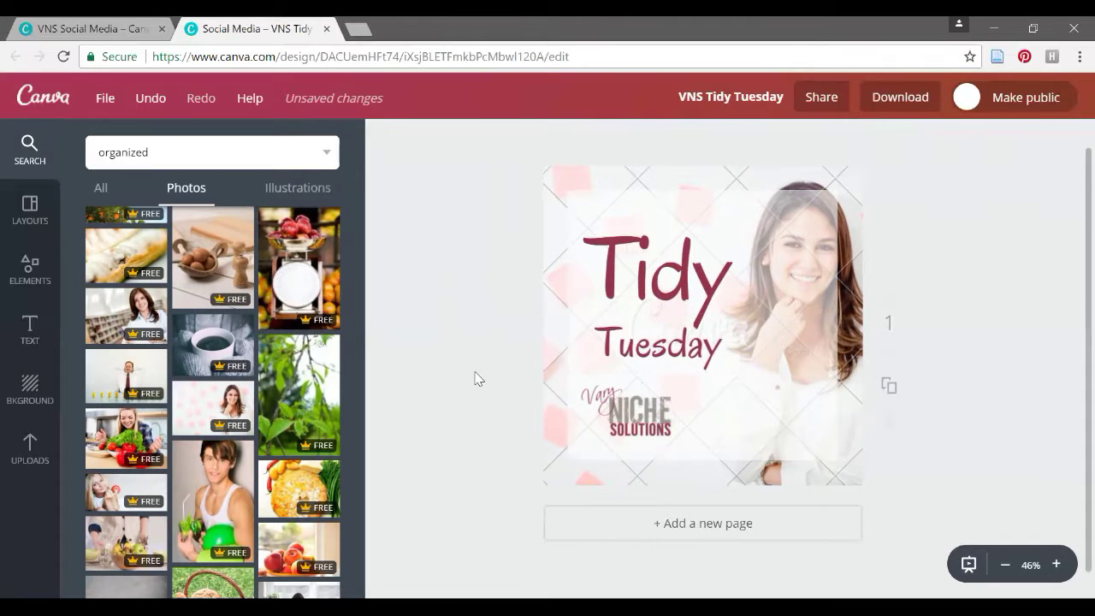
click(691, 357)
click(513, 141)
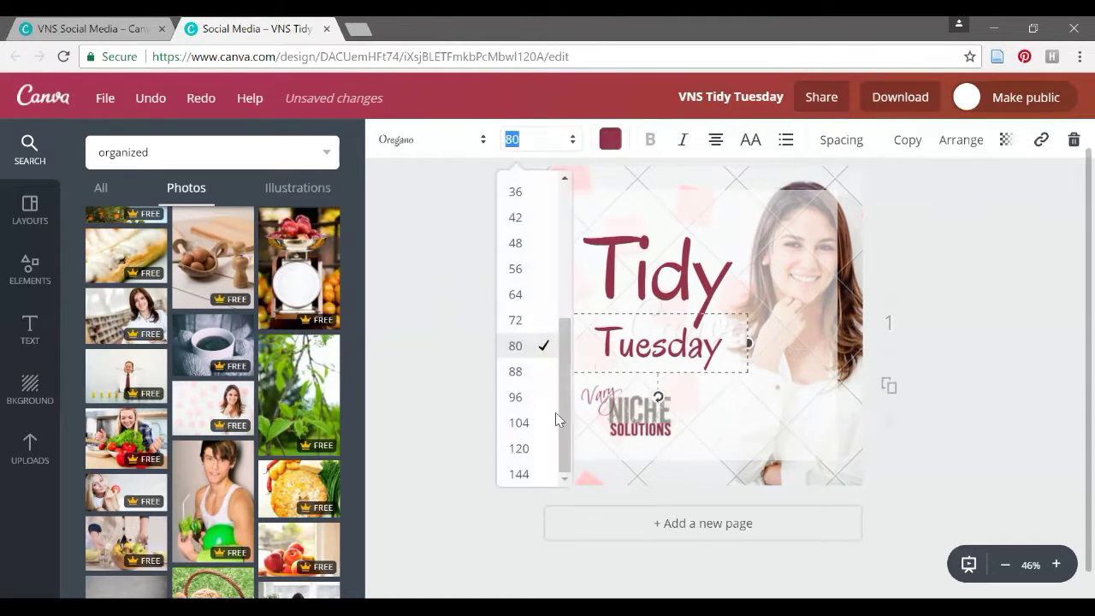
click(516, 397)
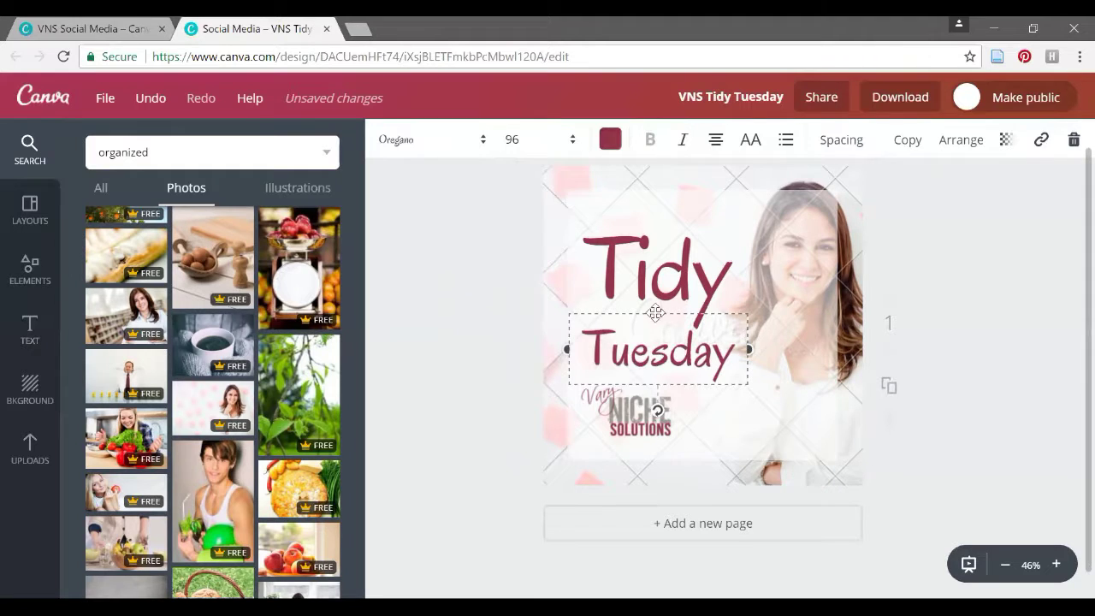
Position Tuesday centred just beneath Tidy, above the logo.
drag(655, 312, 655, 306)
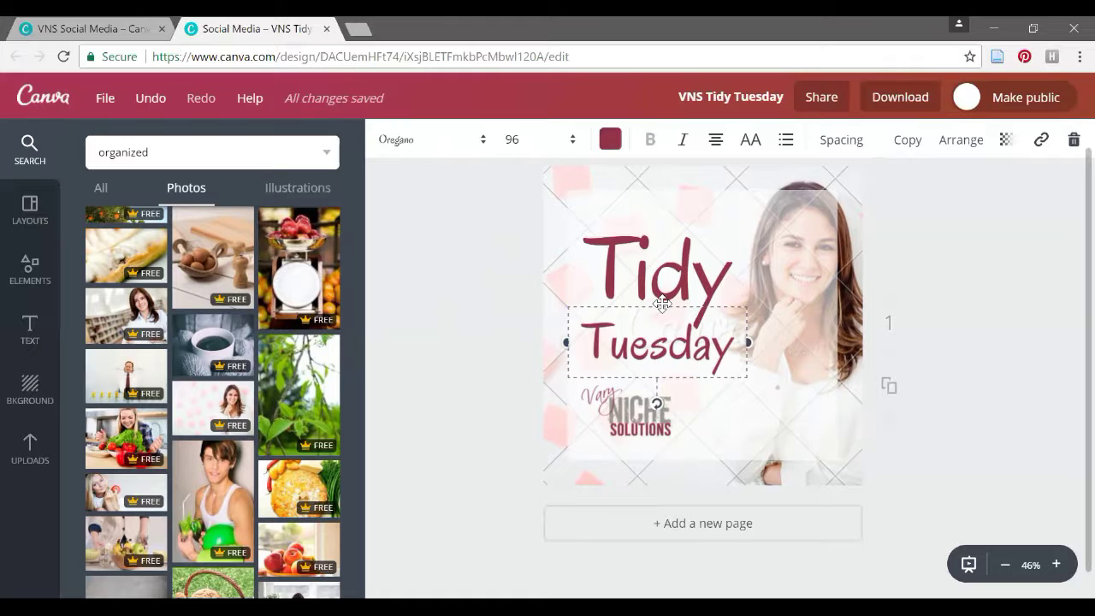
drag(662, 301, 646, 298)
key(shift+Right)
key(shift+Right)
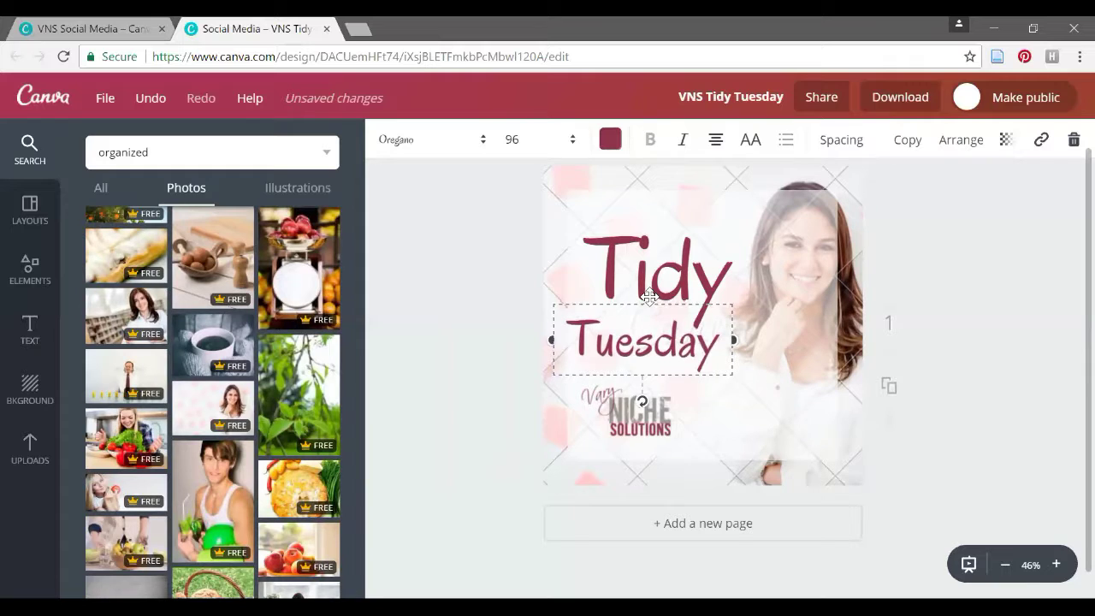
key(shift+Down)
key(Right)
key(Right)
key(Right)
key(Right)
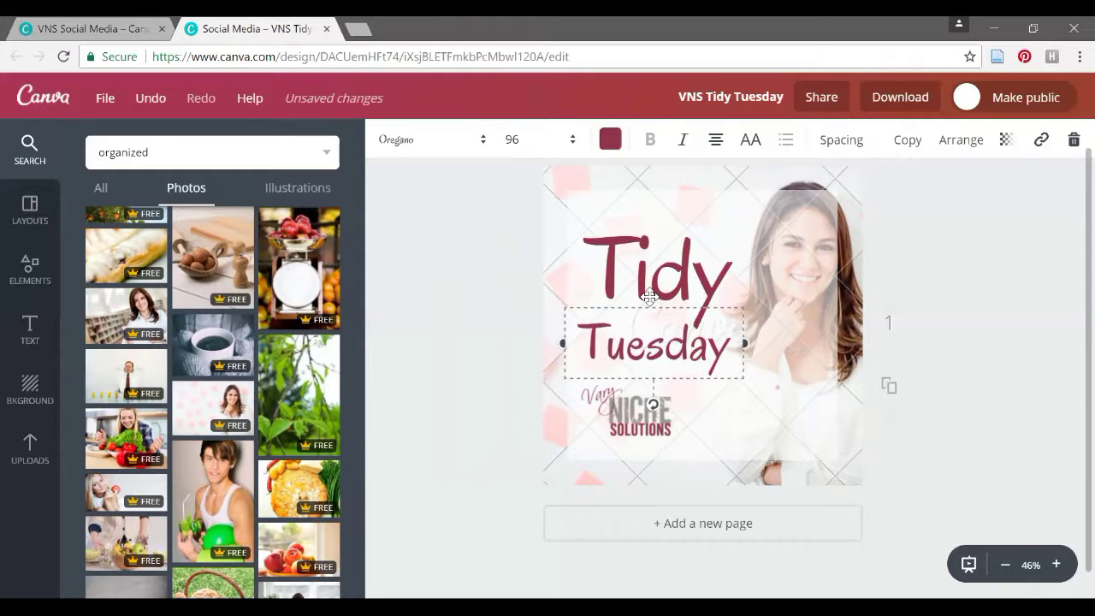
key(Down)
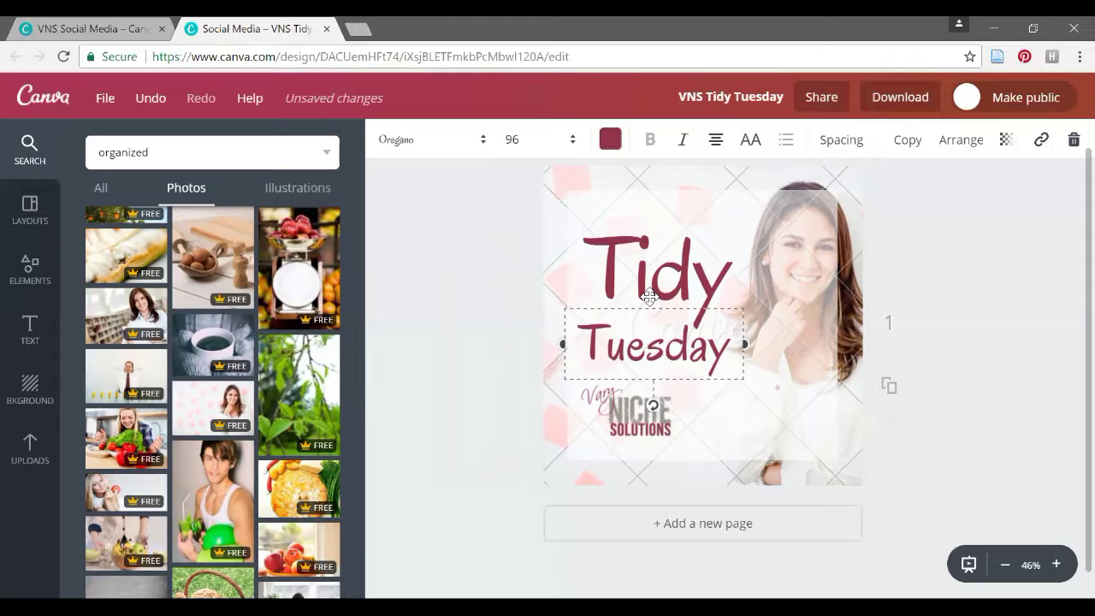
key(Right)
key(Right)
key(Right)
key(Down)
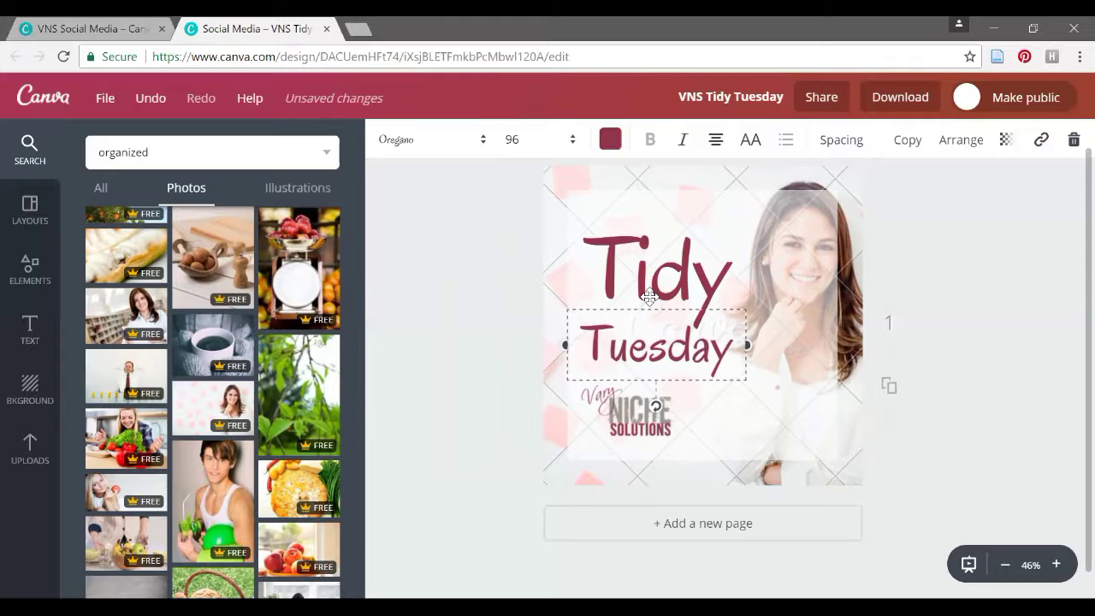
key(Right)
key(Right)
key(Right)
key(Right)
key(Right)
key(Right)
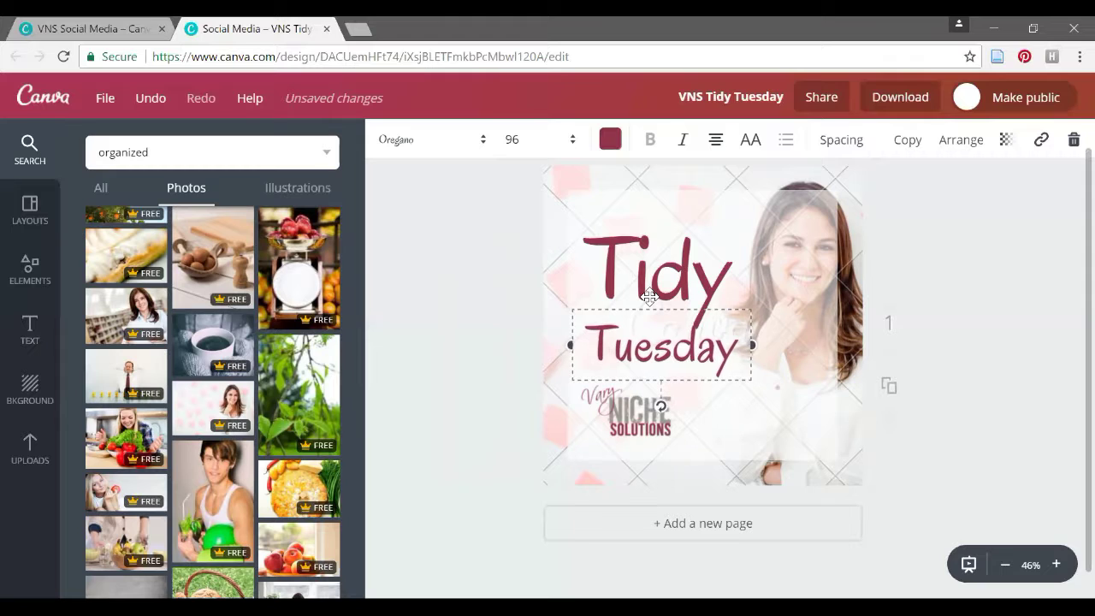
key(Right)
key(Right)
key(Right)
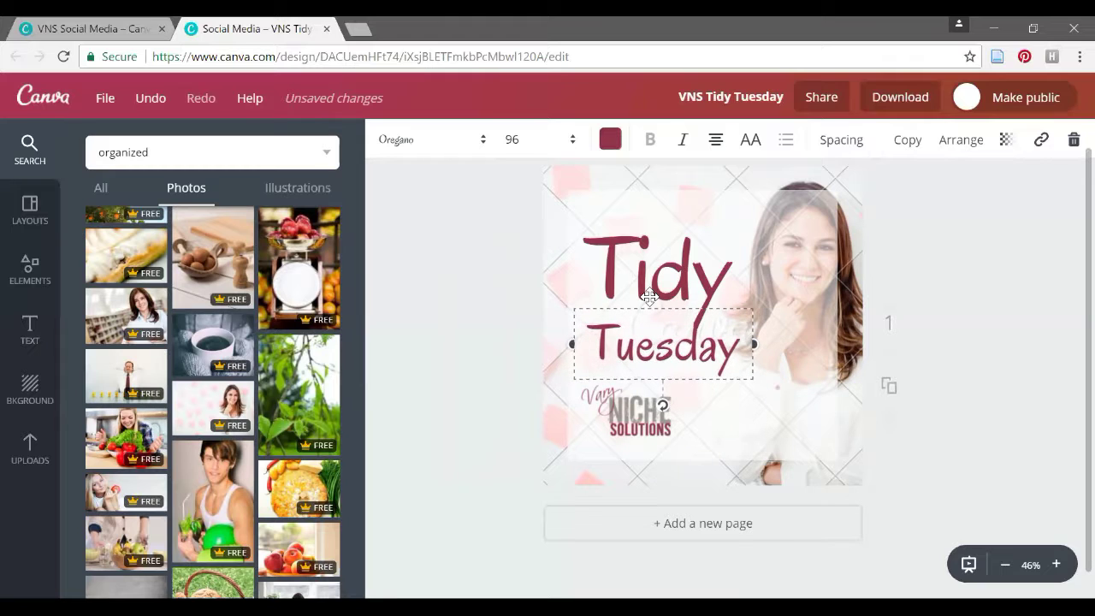
key(Up)
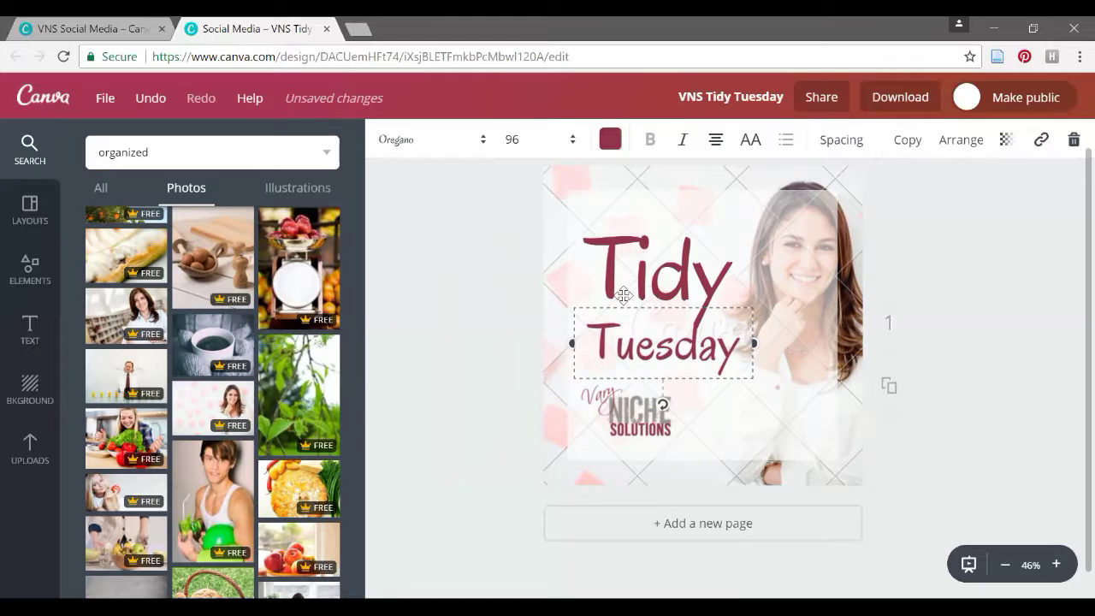
Save the VNS Tidy Tuesday design from the File menu.
click(460, 289)
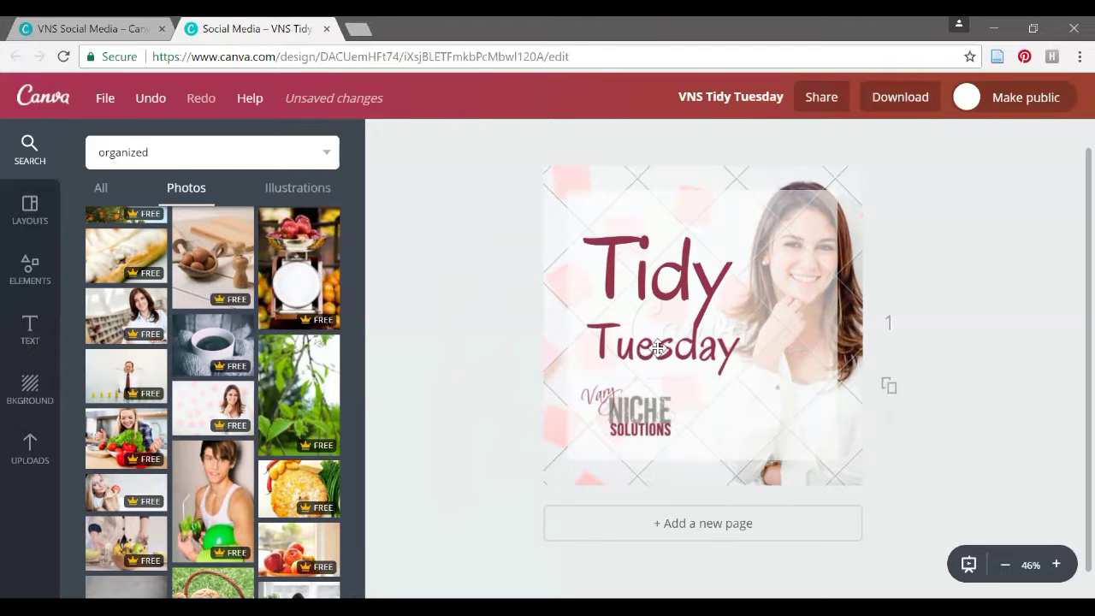
click(95, 103)
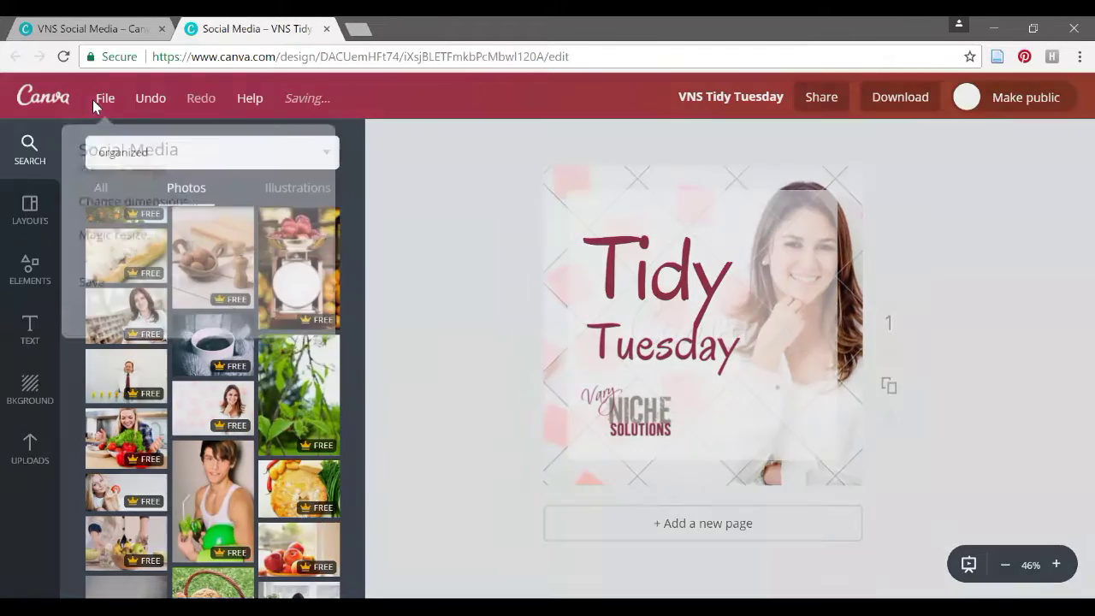
click(91, 280)
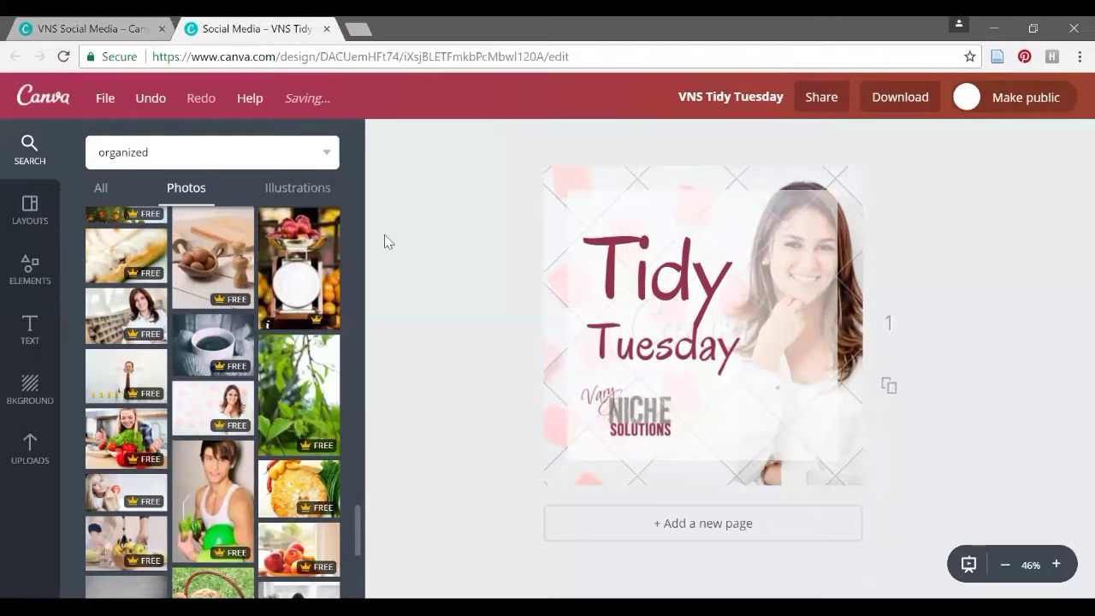